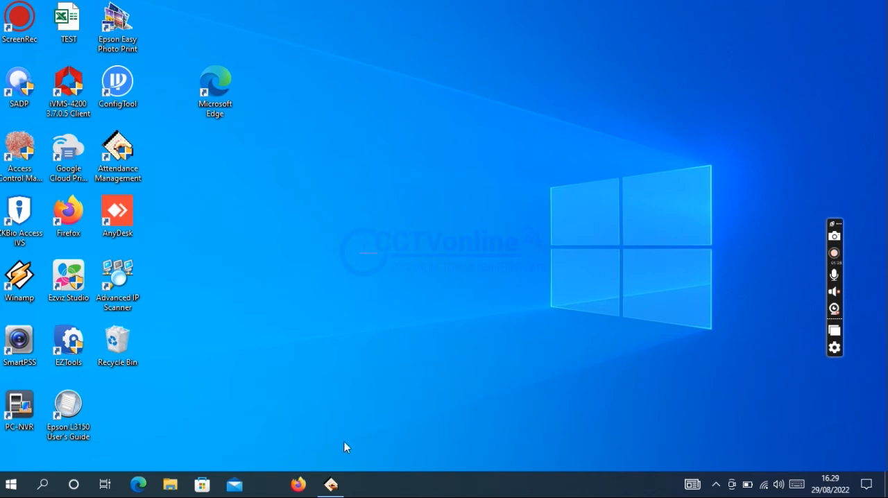
# Step: Switch to the Attendance Management program and look through its data, report, settings and machine commands
pyautogui.click(333, 484)
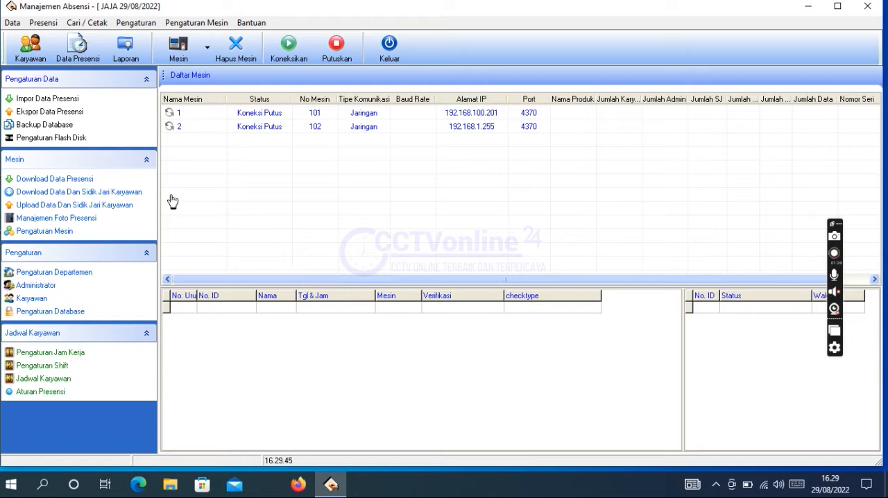
pyautogui.click(11, 23)
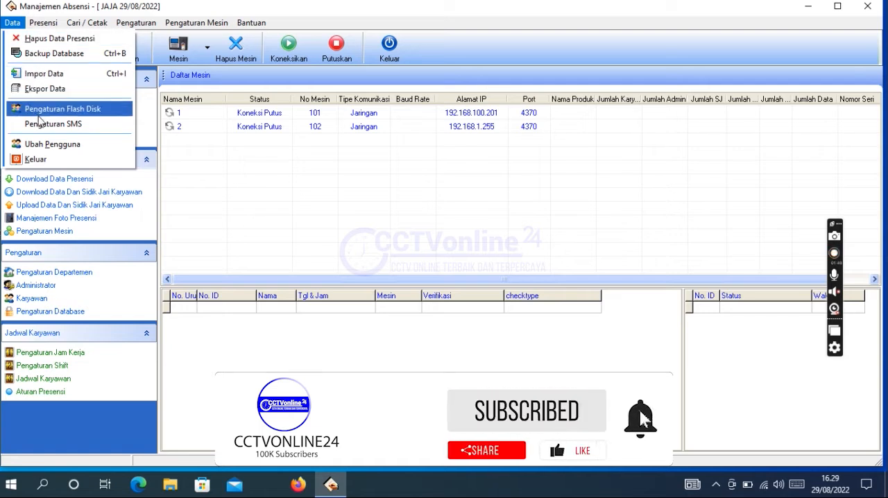
pyautogui.moveTo(68, 25)
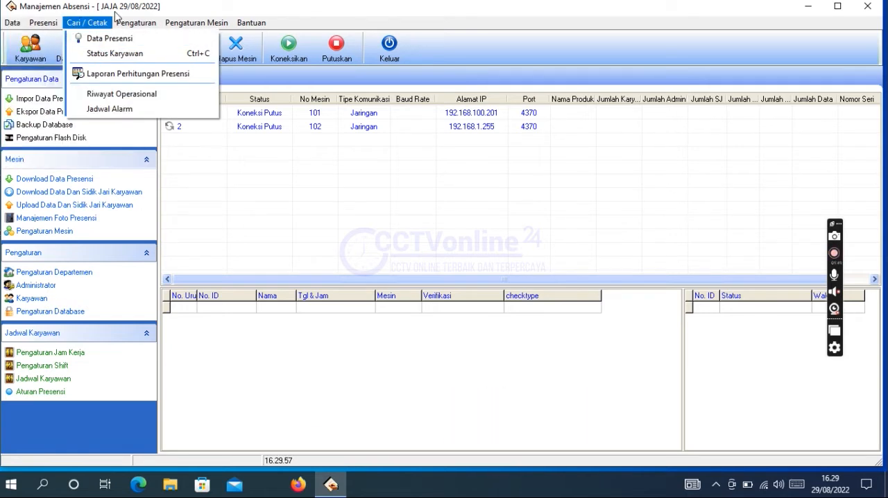
pyautogui.moveTo(126, 28)
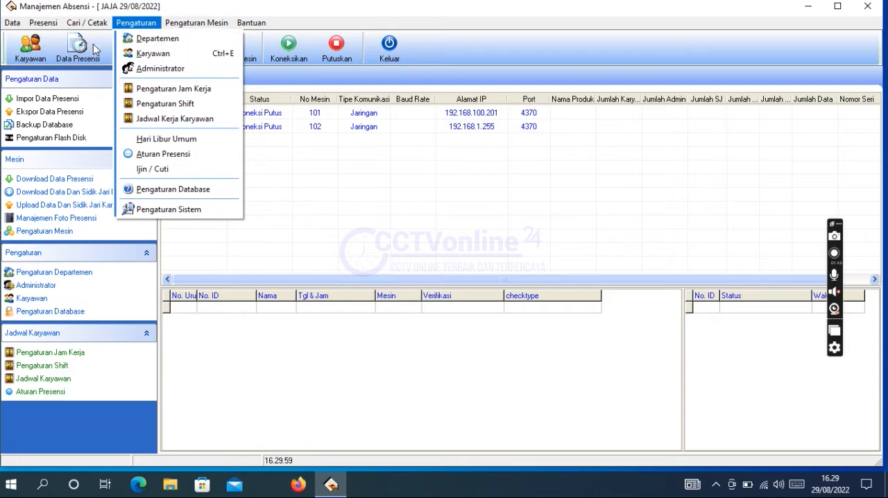
pyautogui.moveTo(9, 27)
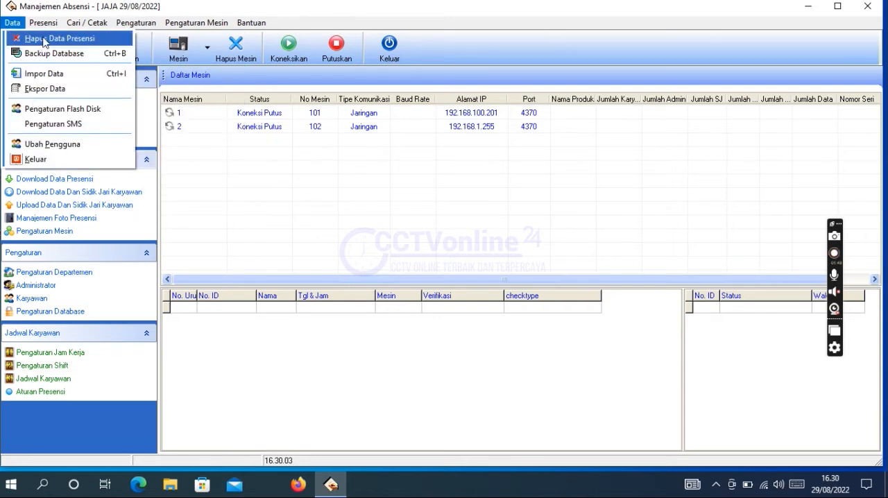
pyautogui.moveTo(208, 30)
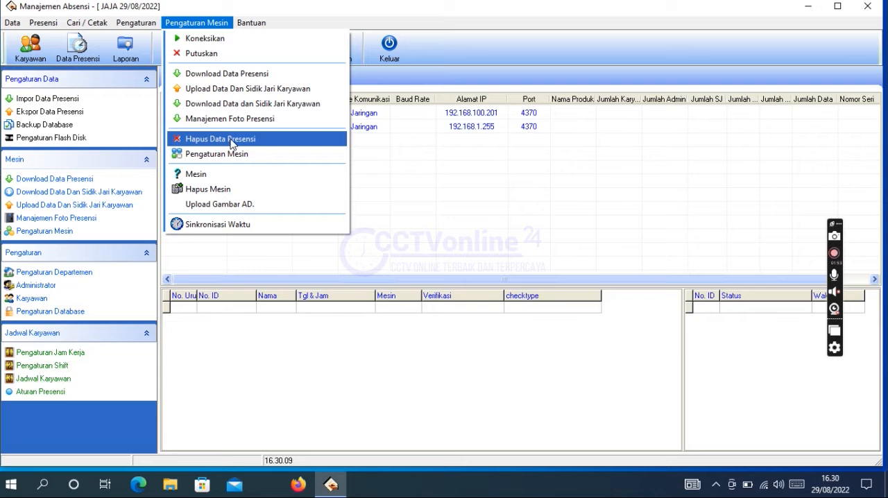
pyautogui.click(485, 24)
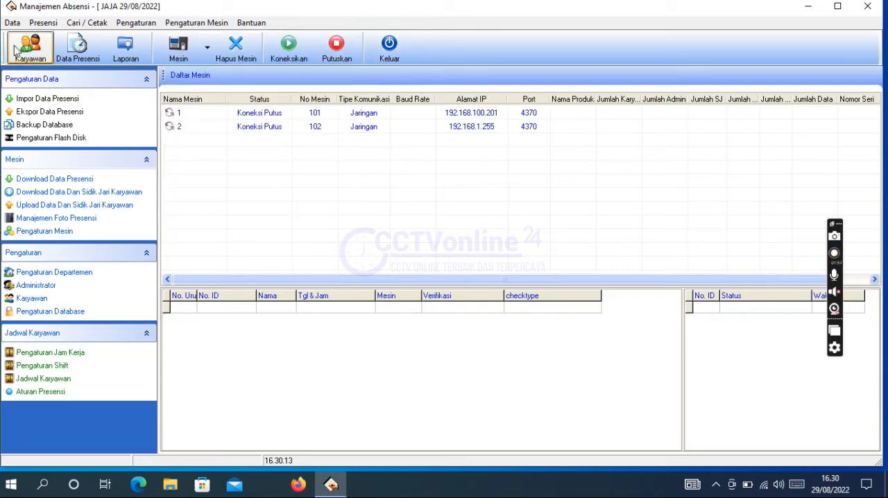
# Step: Grant the administrator account the Inisialisasi Aplikasi access right and close the administrator list
pyautogui.click(46, 23)
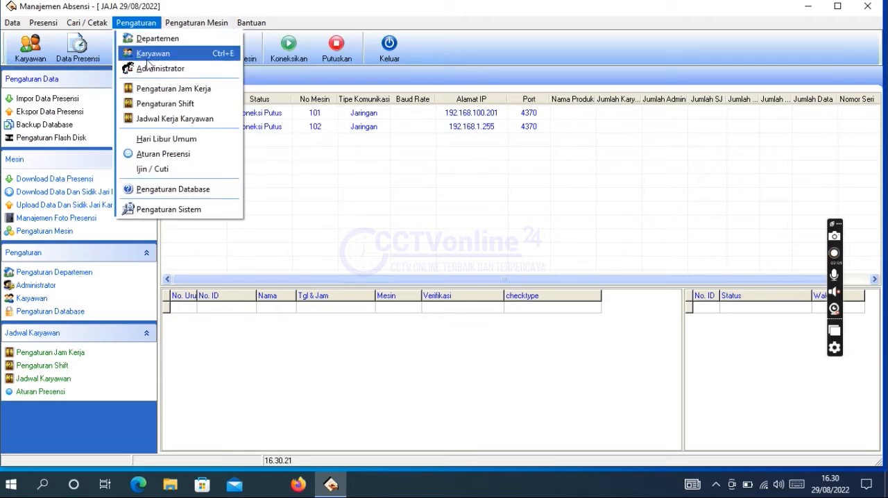
pyautogui.click(148, 69)
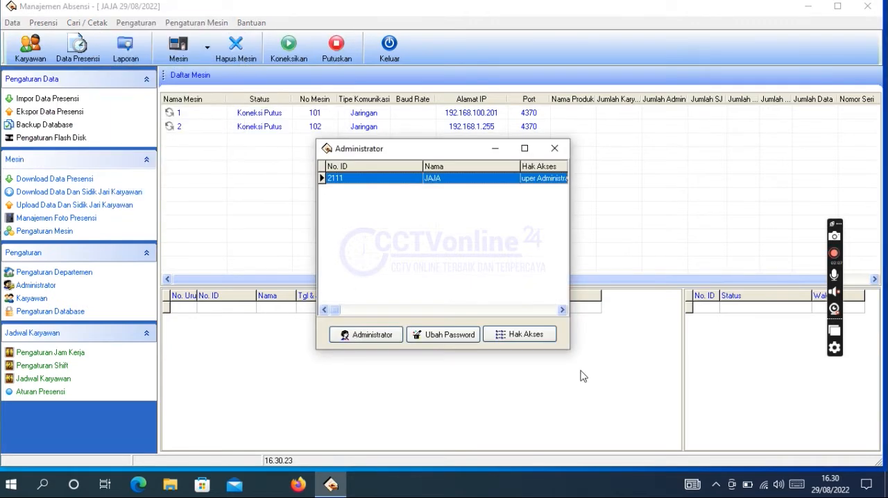
pyautogui.click(507, 336)
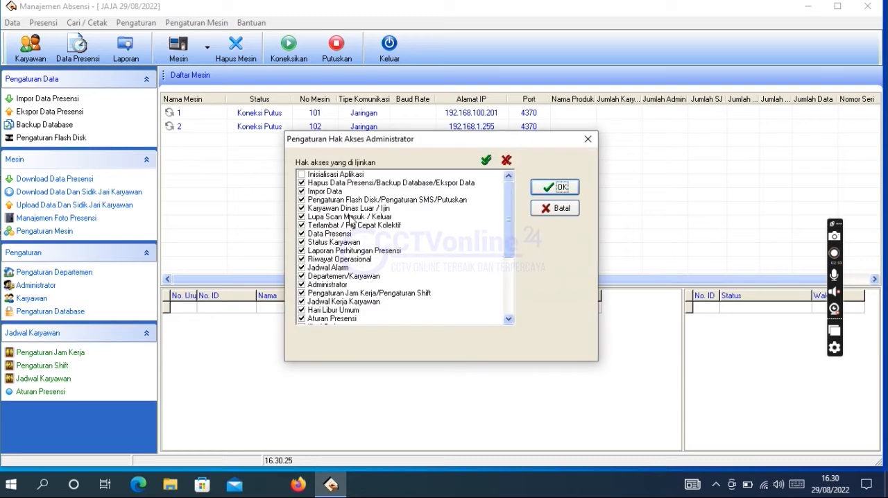
pyautogui.click(303, 178)
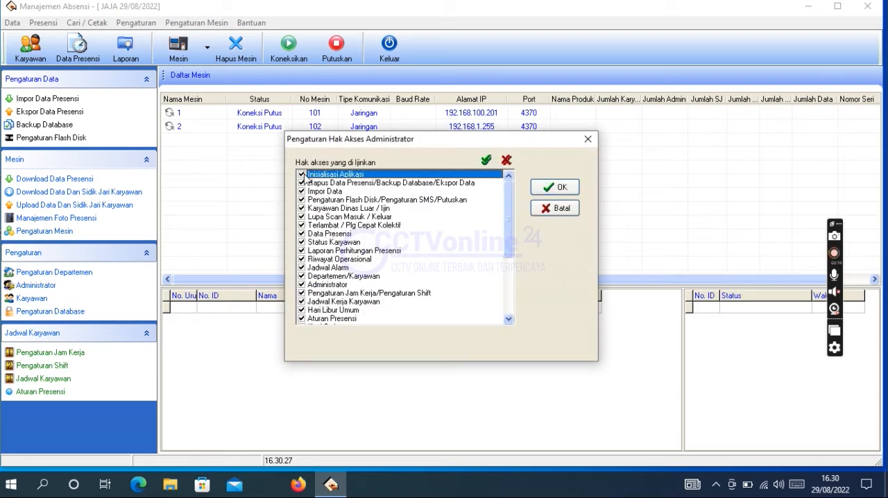
pyautogui.click(559, 188)
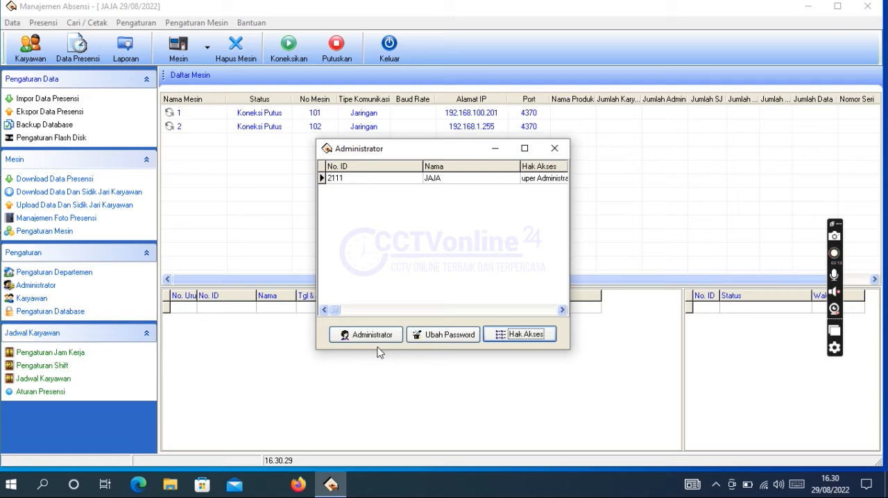
pyautogui.click(555, 150)
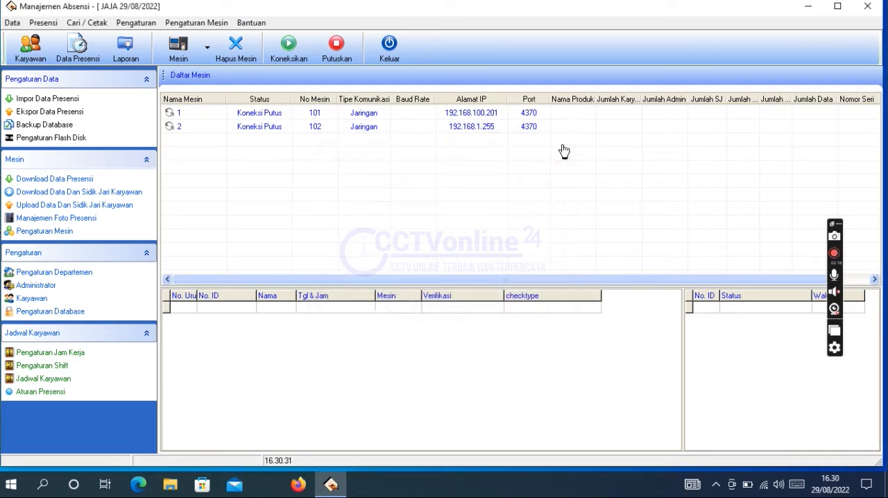
# Step: Restart Attendance Management and log in with the administrator's user name and password
pyautogui.click(12, 22)
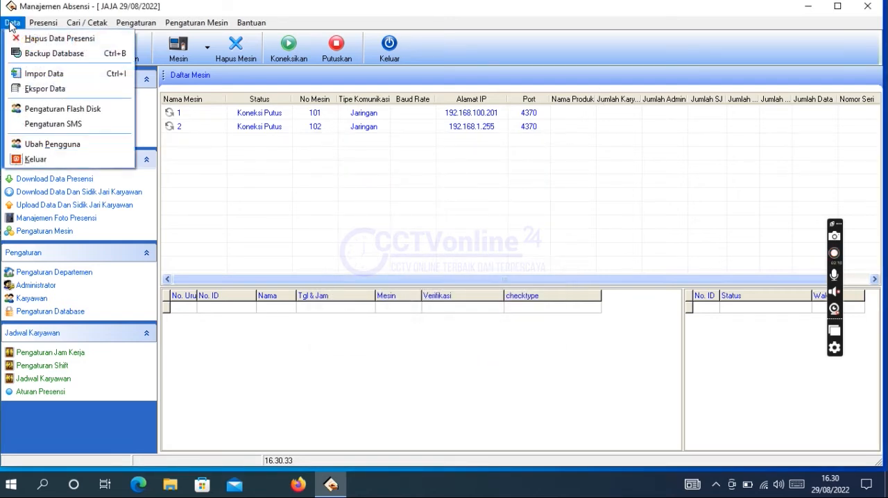
pyautogui.click(867, 6)
pyautogui.click(867, 6)
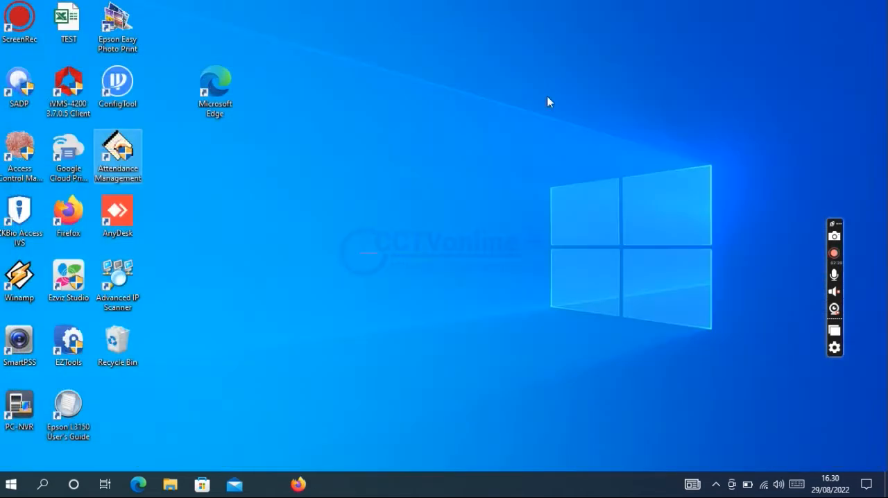
pyautogui.doubleClick(130, 162)
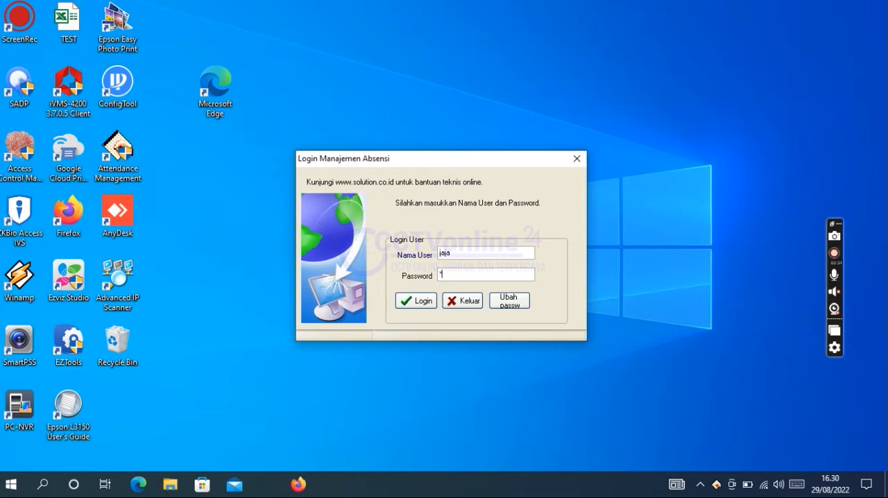
pyautogui.press('Return')
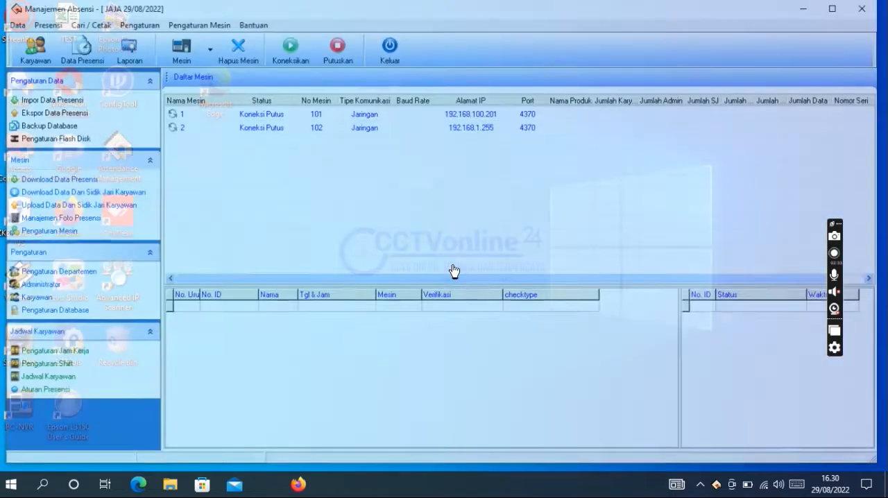
# Step: Reset the program to its initial state with Inisialisasi Aplikasi, erasing all data, and check the employee list
pyautogui.click(12, 22)
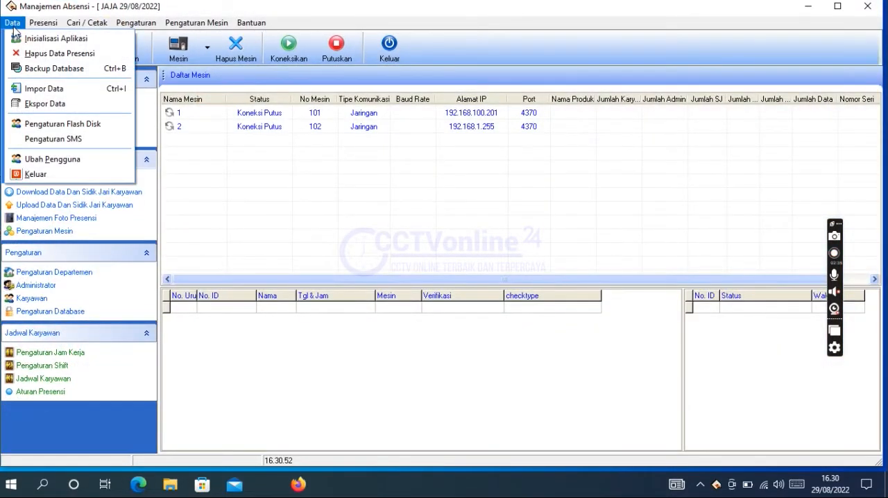
pyautogui.click(25, 38)
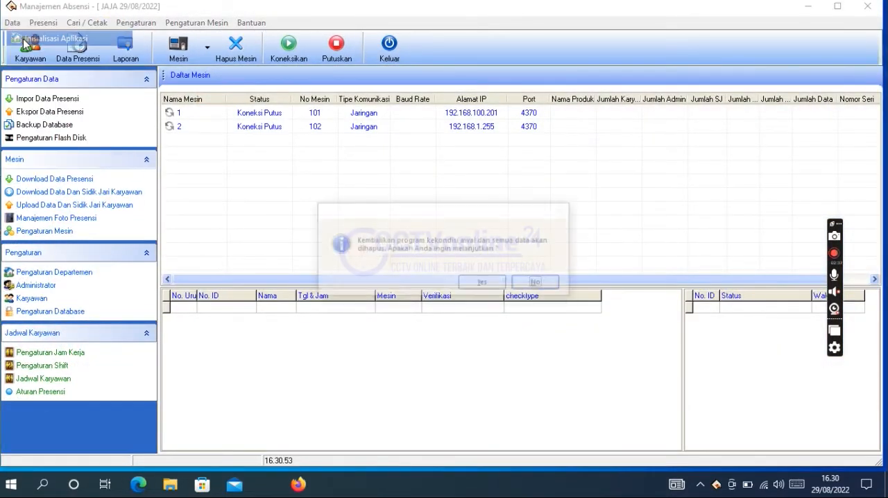
pyautogui.click(482, 283)
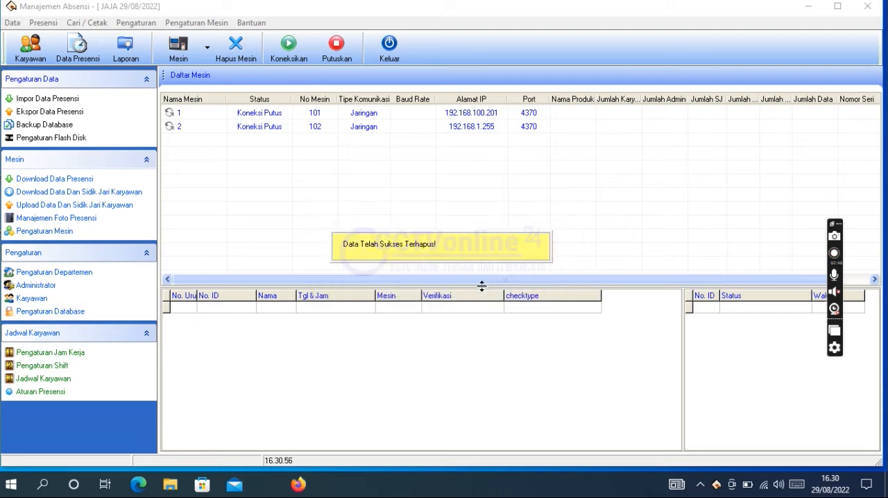
pyautogui.click(29, 52)
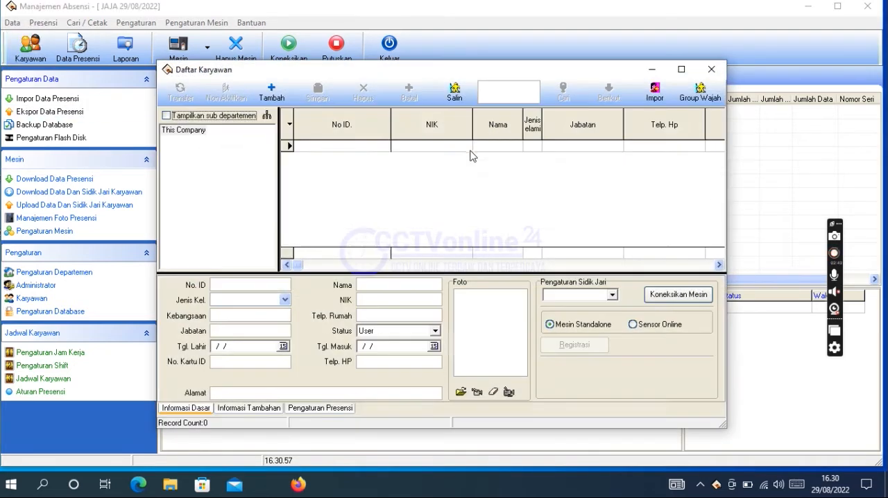
pyautogui.click(714, 75)
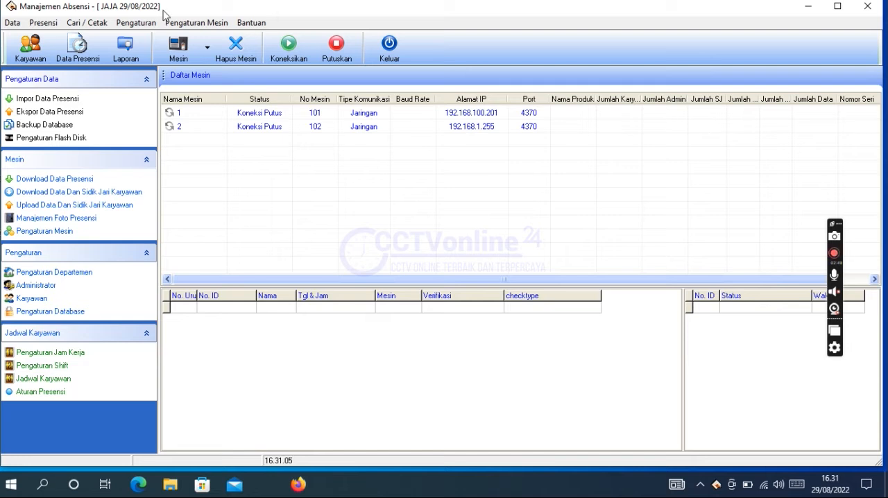
# Step: Rename the top-level department This Company as CCTVonline24 in the department settings
pyautogui.click(146, 26)
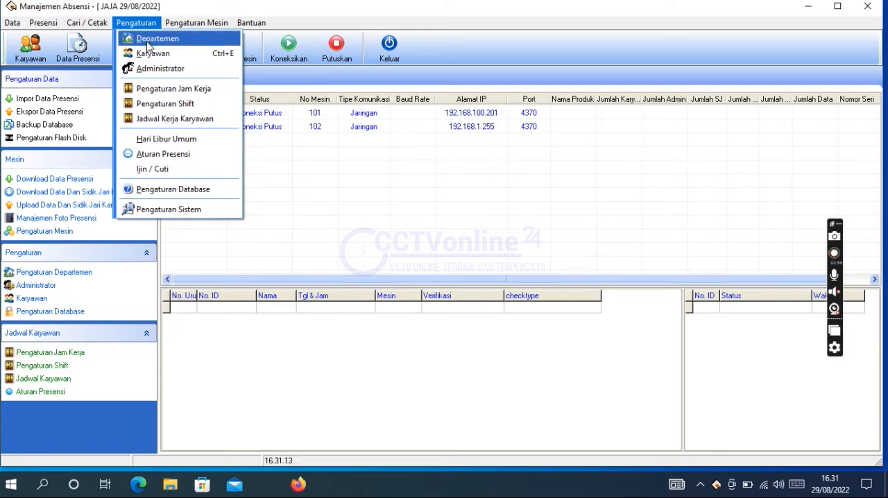
pyautogui.click(147, 40)
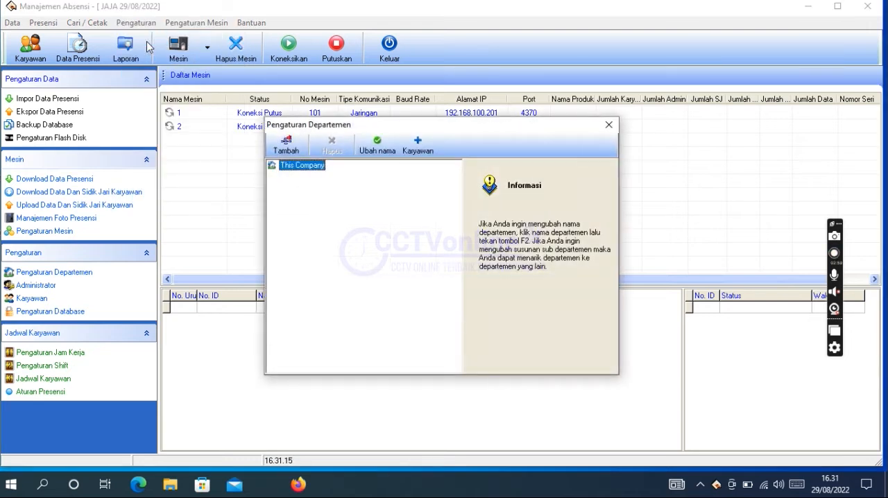
pyautogui.click(377, 144)
pyautogui.write('CCTV')
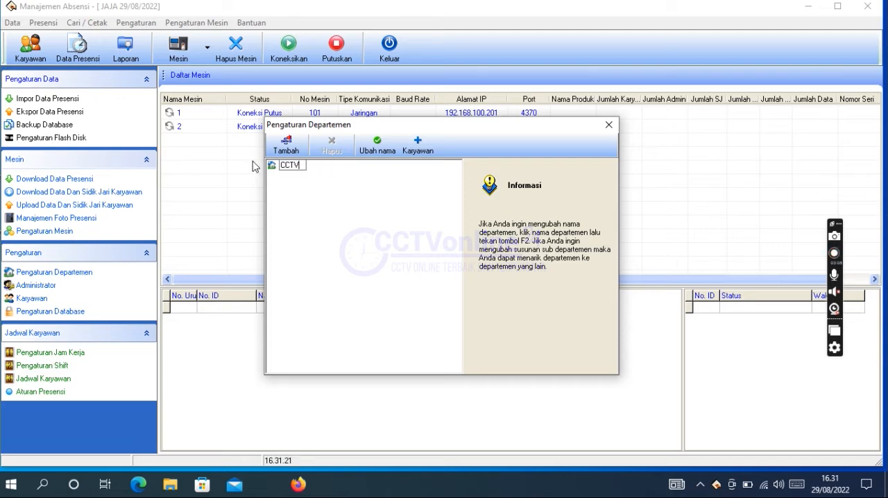
pyautogui.write('online24')
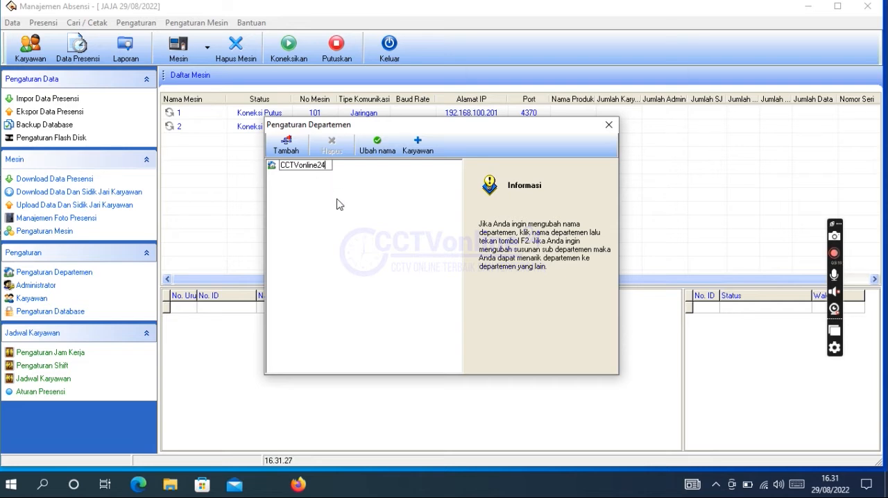
pyautogui.press('Return')
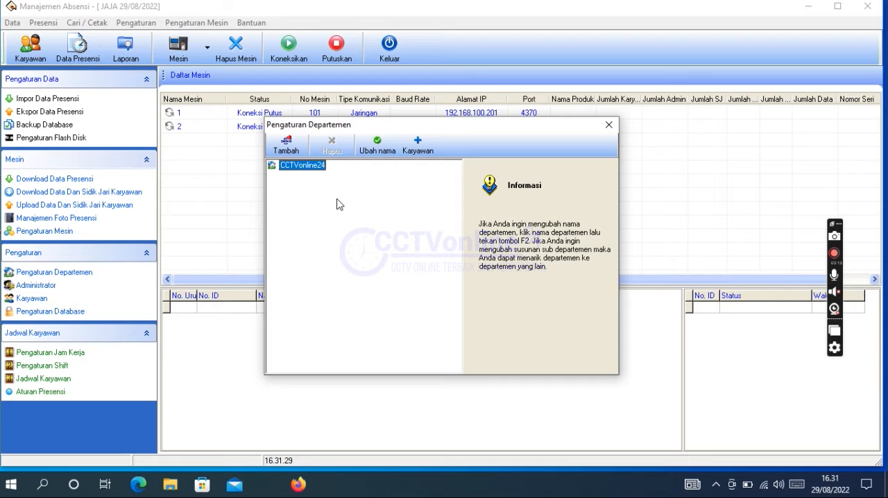
# Step: Add a new department named SALES under CCTVonline24
pyautogui.click(297, 150)
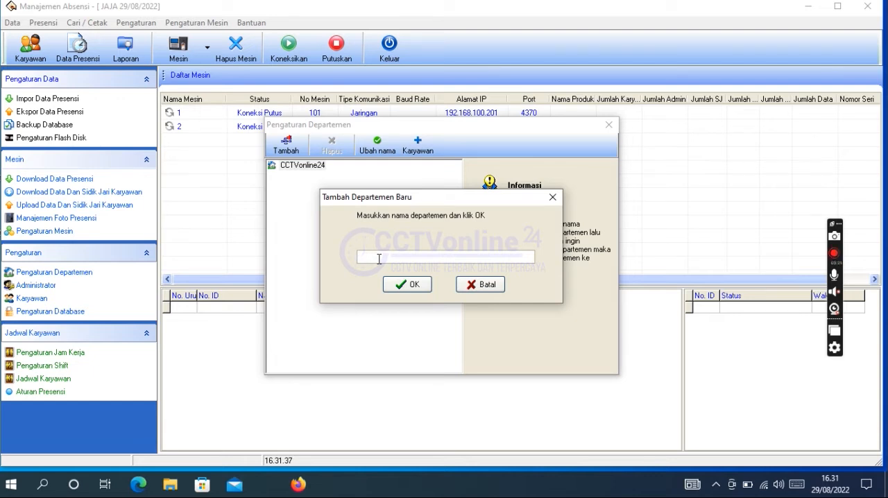
pyautogui.write('o')
pyautogui.press('BackSpace')
pyautogui.press('BackSpace')
pyautogui.press('BackSpace')
pyautogui.write('S')
pyautogui.click(409, 285)
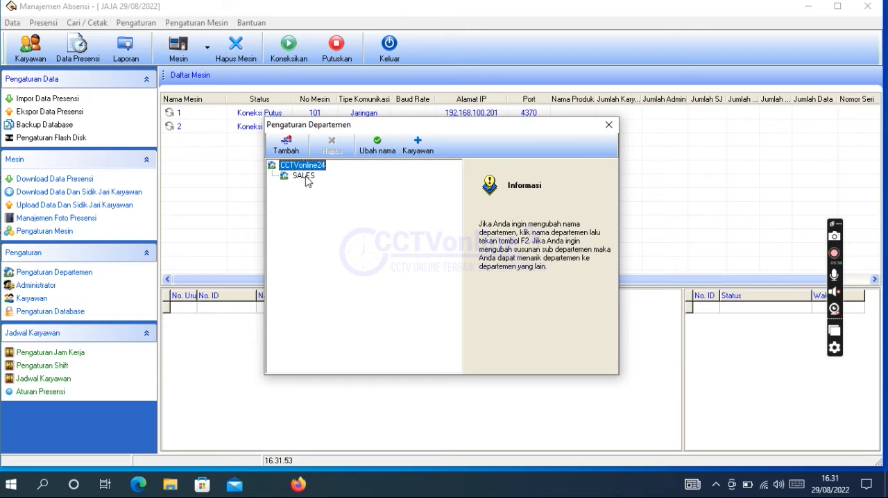
# Step: Add a sub-department named SALES 1 under the SALES department
pyautogui.click(306, 177)
pyautogui.moveTo(306, 179)
pyautogui.mouseDown()
pyautogui.moveTo(302, 166)
pyautogui.moveTo(298, 182)
pyautogui.moveTo(295, 165)
pyautogui.mouseUp()
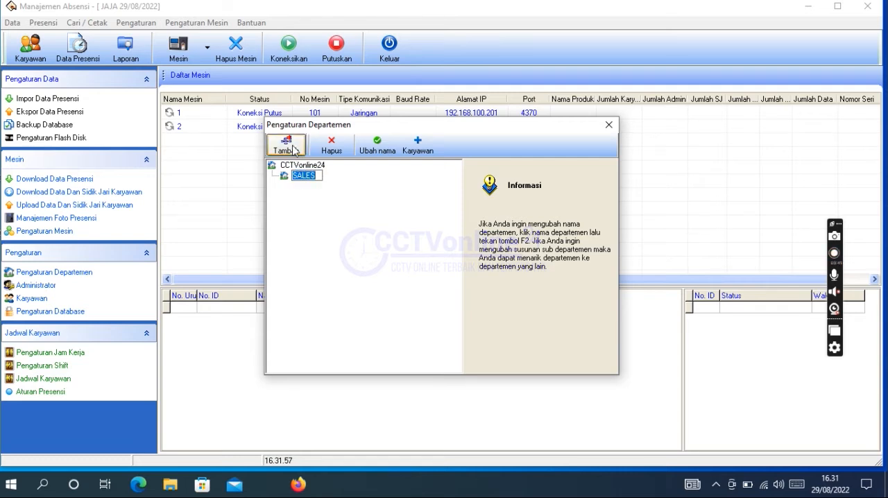
pyautogui.click(292, 149)
pyautogui.write('SALES')
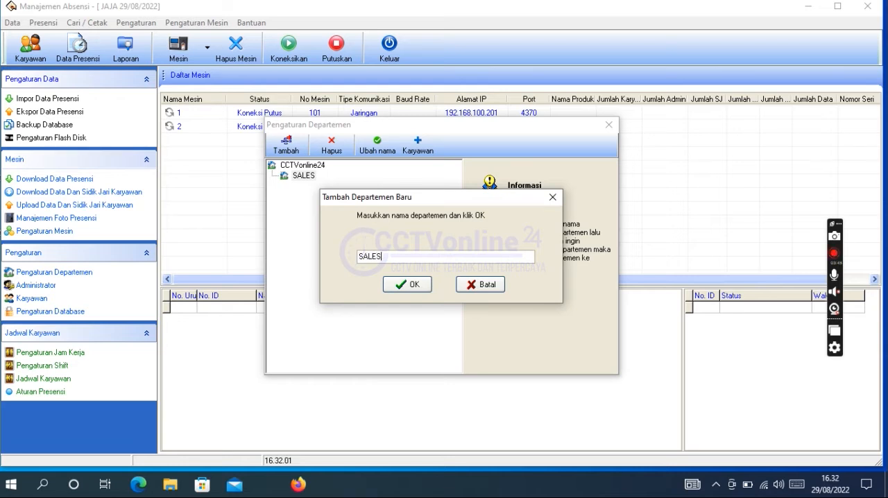
pyautogui.write(' 1')
pyautogui.click(406, 285)
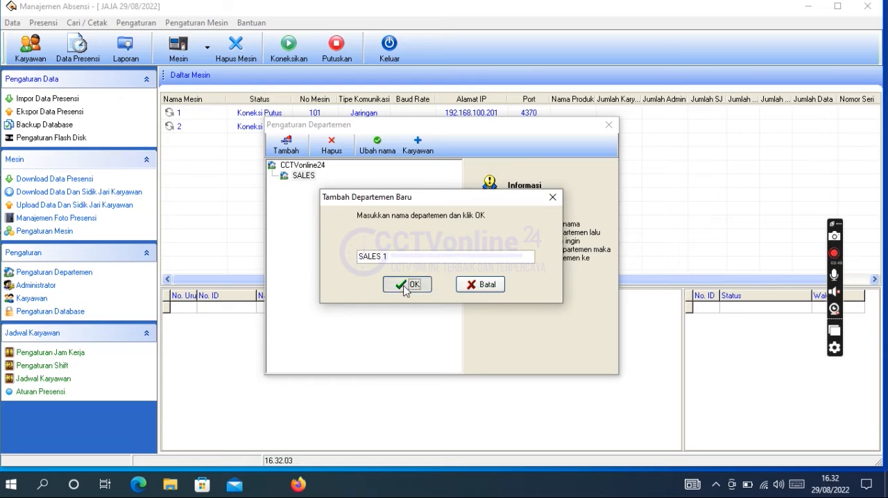
# Step: Add a second sub-department named SALES 2 under the SALES department
pyautogui.click(303, 175)
pyautogui.click(287, 147)
pyautogui.write('SALES')
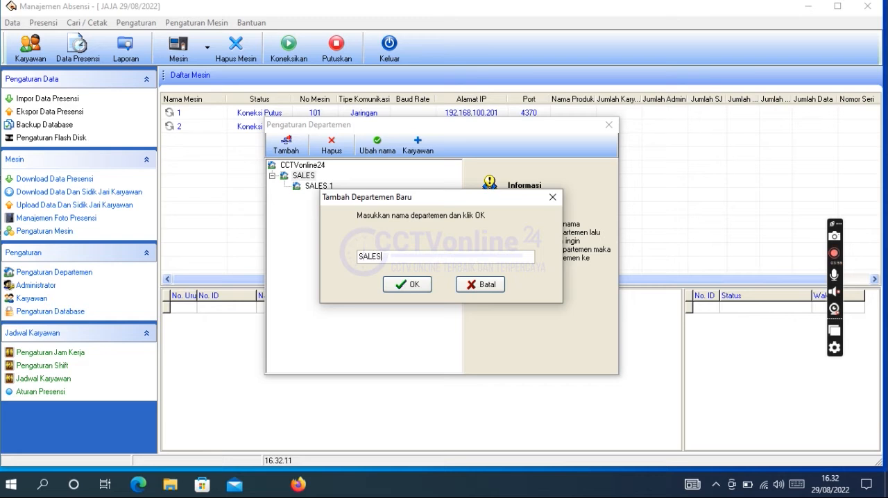
pyautogui.click(407, 284)
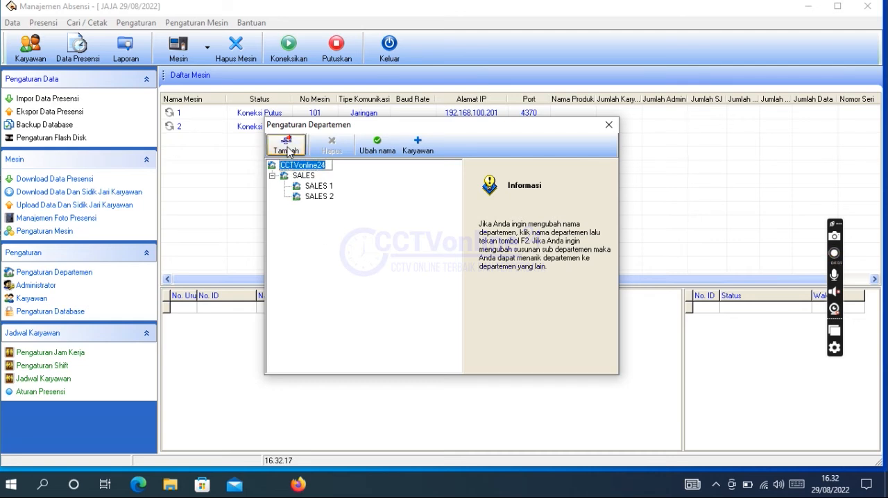
# Step: Add a new department named OPERASIONAL under CCTVonline24 and close the department settings
pyautogui.click(286, 146)
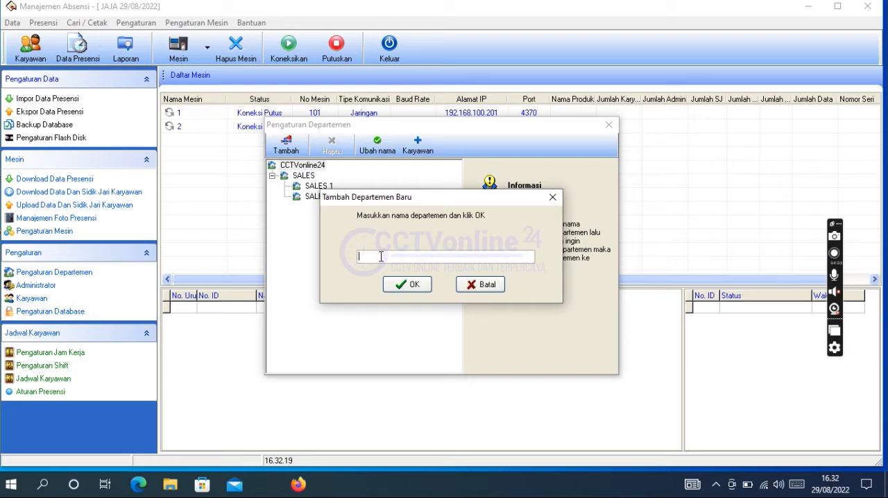
pyautogui.write('0PER')
pyautogui.click(404, 285)
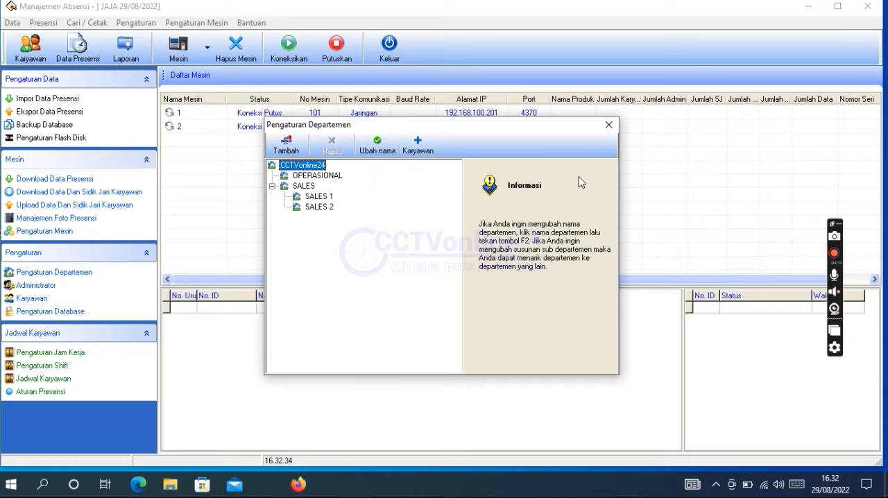
pyautogui.click(609, 125)
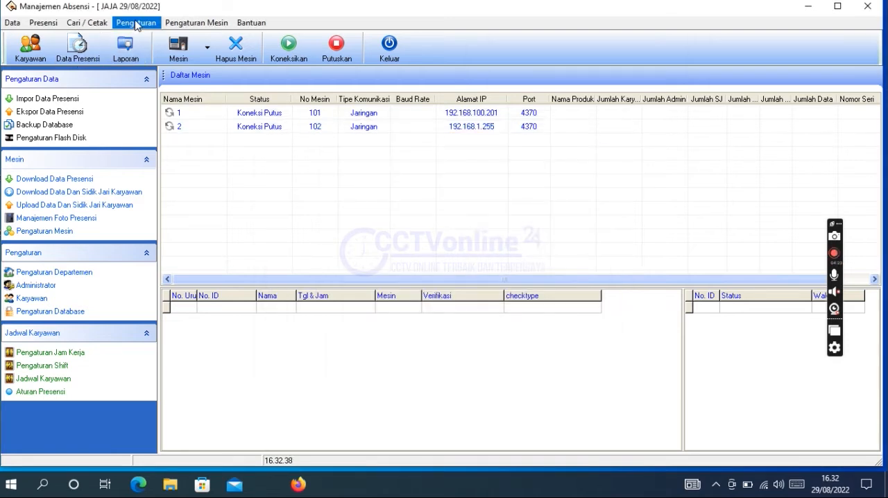
# Step: Open the employee list and look through the OPERASIONAL, SALES, SALES 1 and SALES 2 departments
pyautogui.click(137, 24)
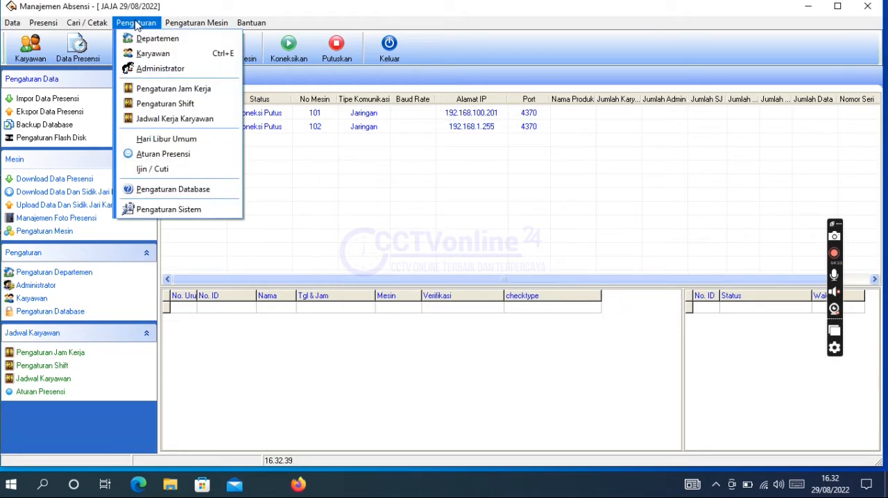
pyautogui.click(147, 54)
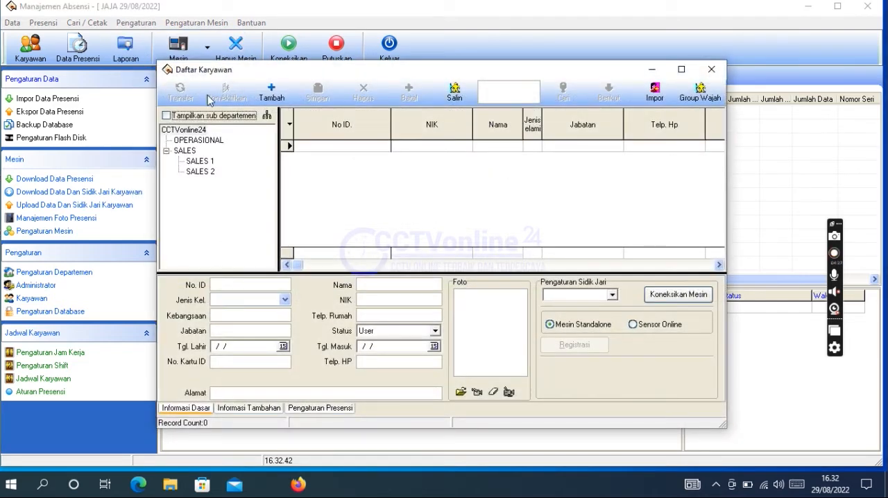
pyautogui.click(199, 141)
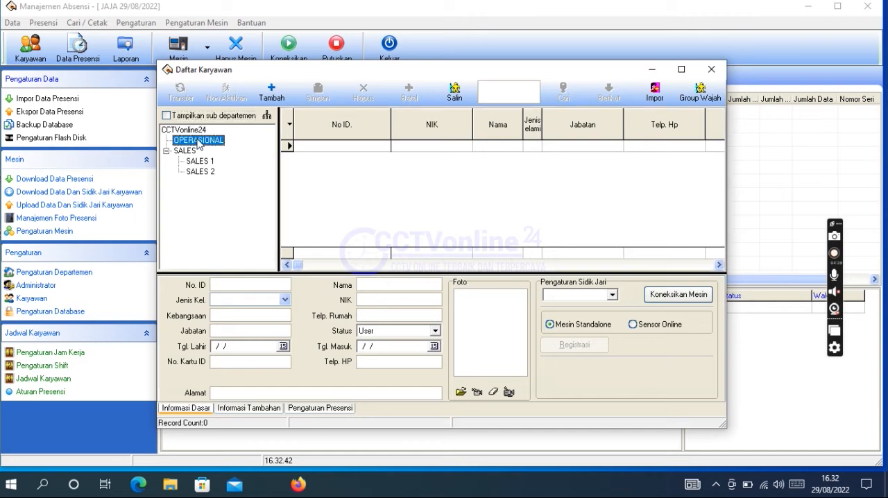
pyautogui.click(194, 152)
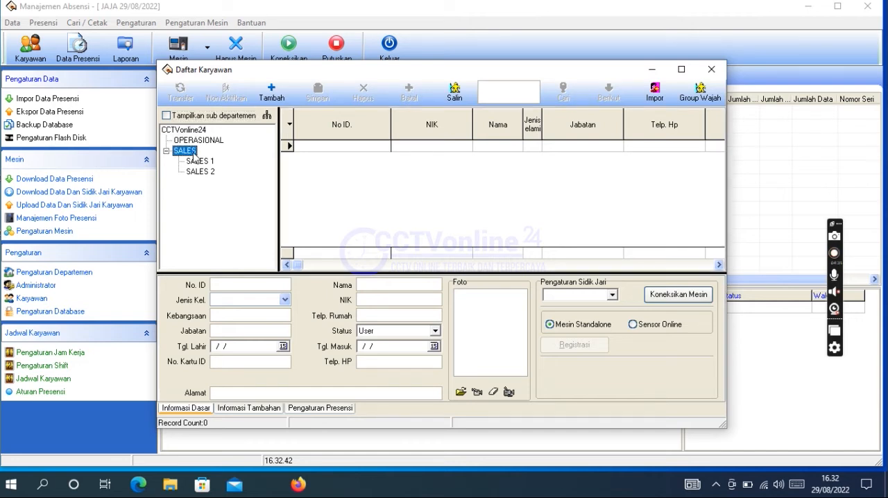
pyautogui.click(212, 141)
pyautogui.click(207, 164)
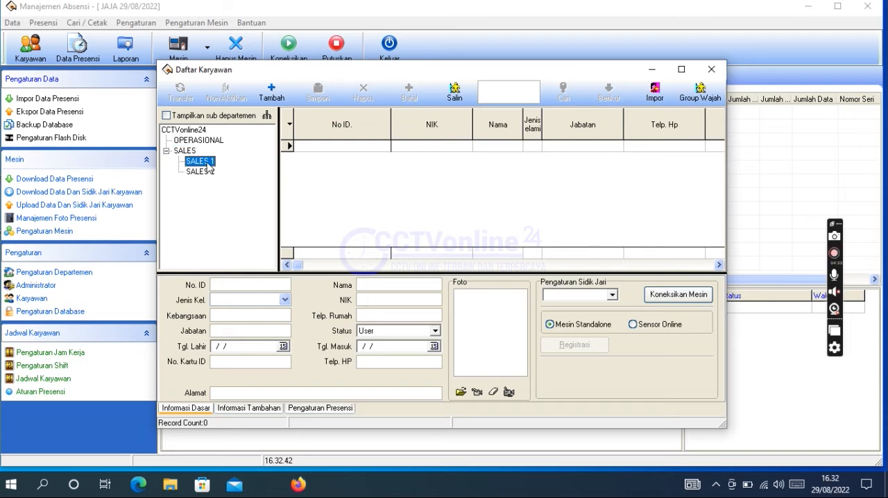
pyautogui.click(207, 172)
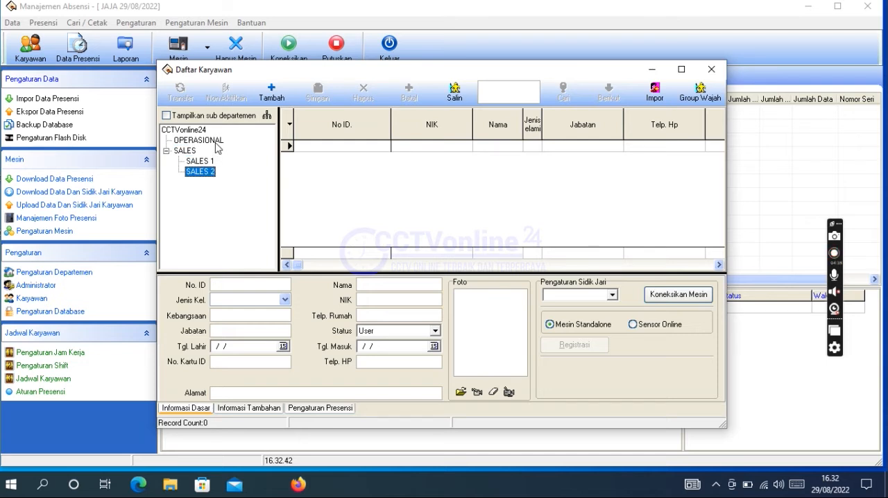
# Step: Create the first employee record in the OPERASIONAL department, entering the employee's ID number and name
pyautogui.click(215, 141)
pyautogui.click(271, 91)
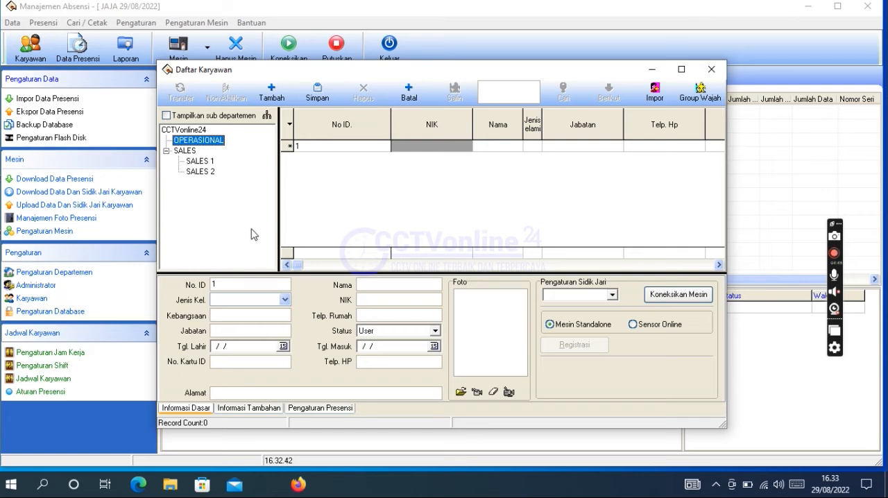
pyautogui.click(233, 284)
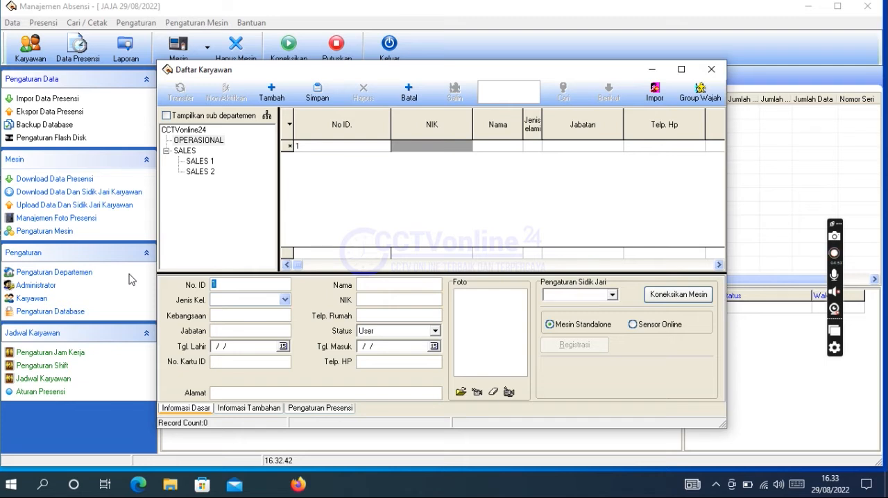
pyautogui.write('2111')
pyautogui.click(373, 285)
pyautogui.write('JAJA')
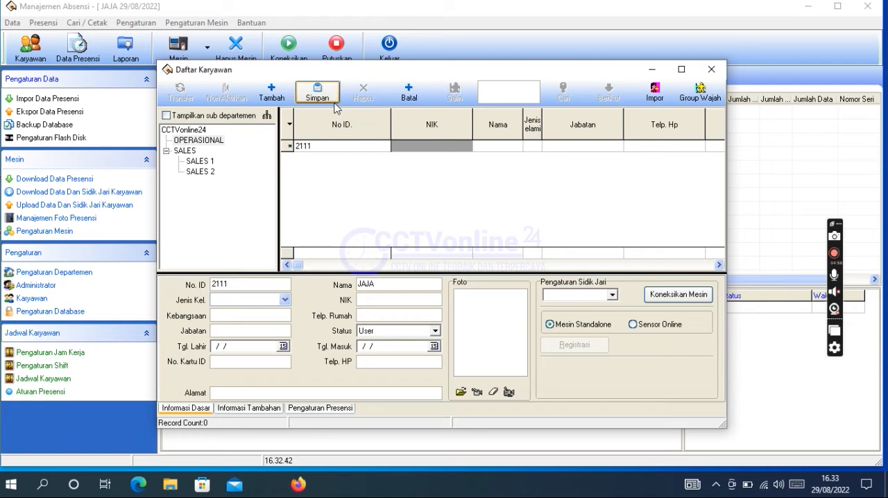
# Step: Add two more employees to the OPERASIONAL department by name, keeping the suggested ID numbers, and save the records
pyautogui.click(272, 97)
pyautogui.click(373, 285)
pyautogui.write('DIDIN')
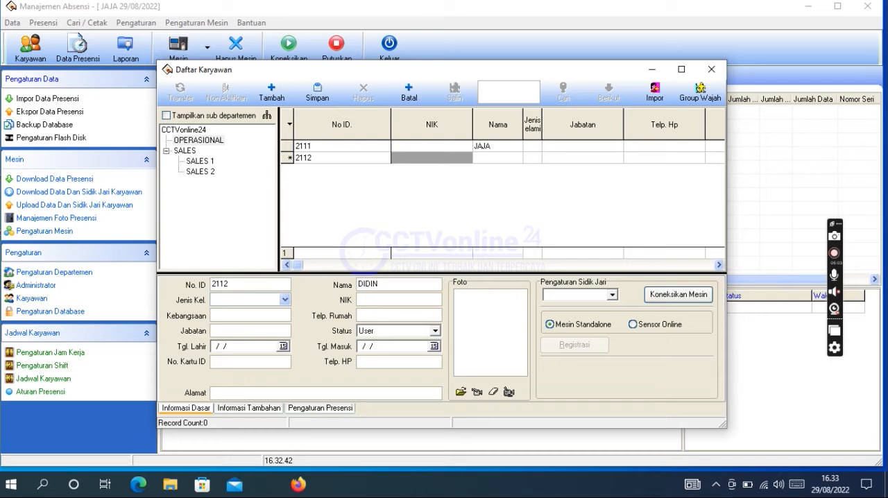
pyautogui.click(272, 97)
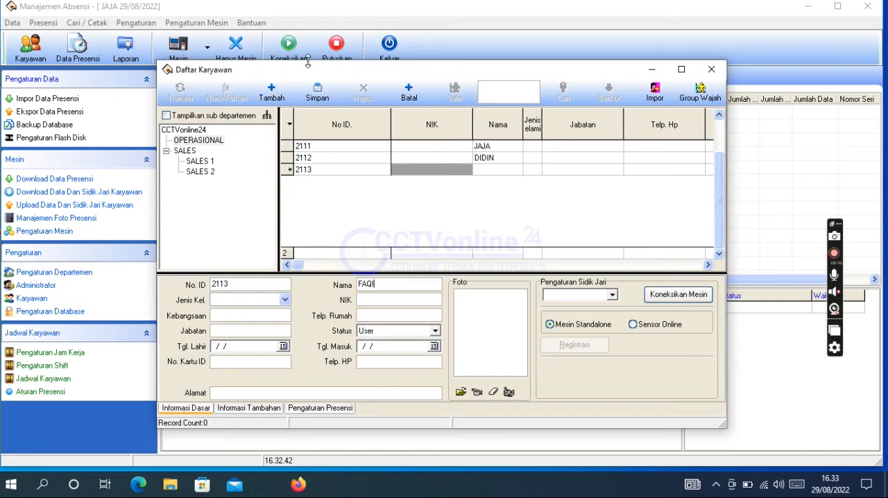
pyautogui.click(319, 95)
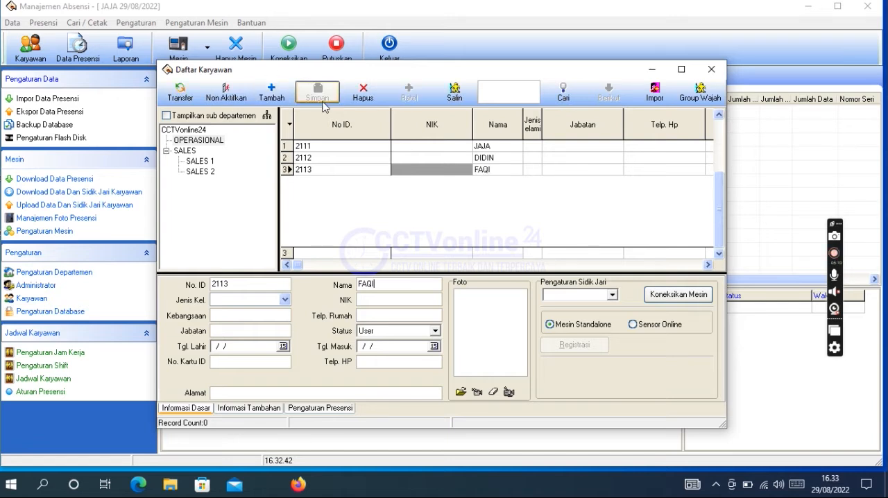
# Step: Add an employee to the SALES 1 department, replacing the suggested ID number and entering the name, and save the record
pyautogui.click(211, 162)
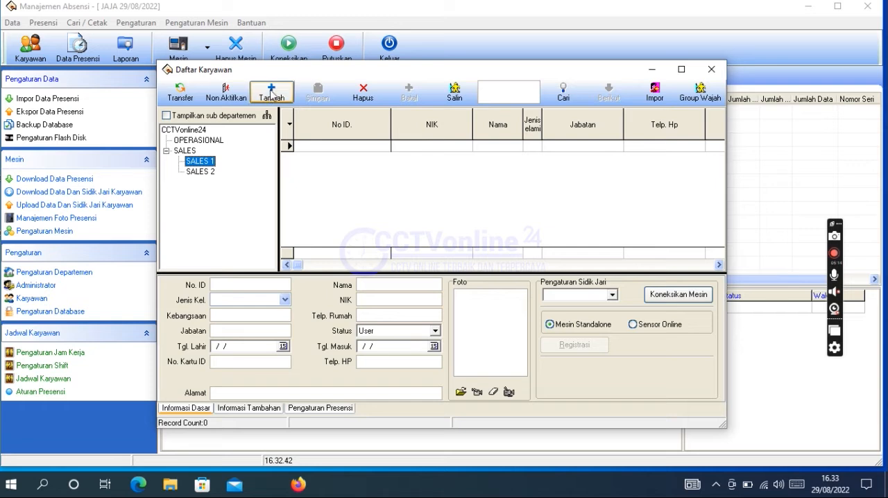
pyautogui.click(271, 91)
pyautogui.click(240, 284)
pyautogui.moveTo(239, 284); pyautogui.dragTo(182, 286)
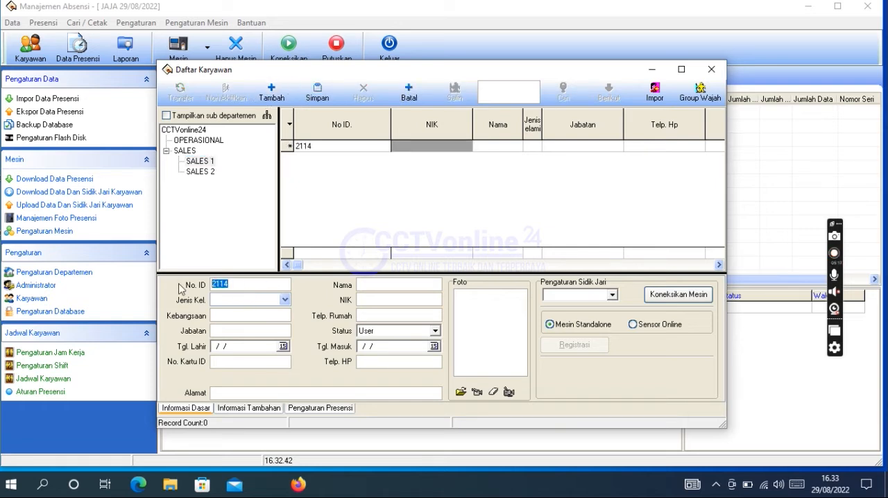
pyautogui.write('3112')
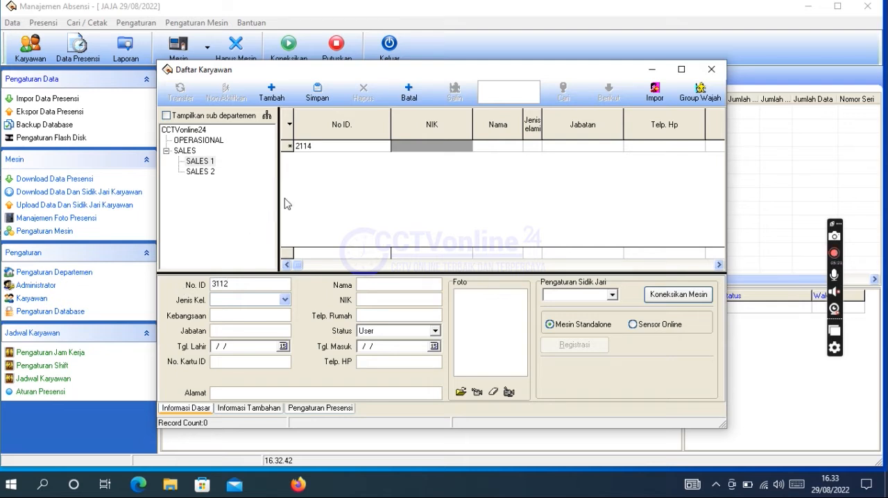
pyautogui.click(371, 287)
pyautogui.write('DIDI')
pyautogui.click(328, 95)
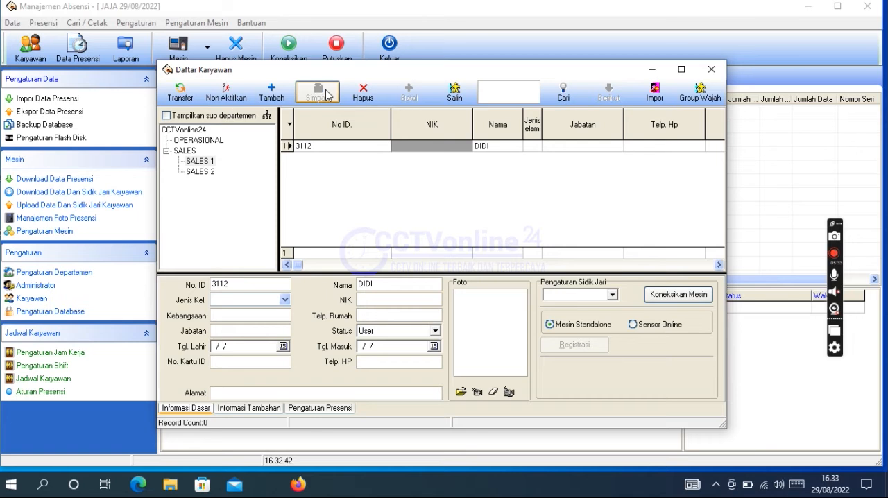
# Step: Reopen the employee list and check which employees are registered under OPERASIONAL, SALES 1, SALES 2 and CCTVonline24
pyautogui.click(716, 75)
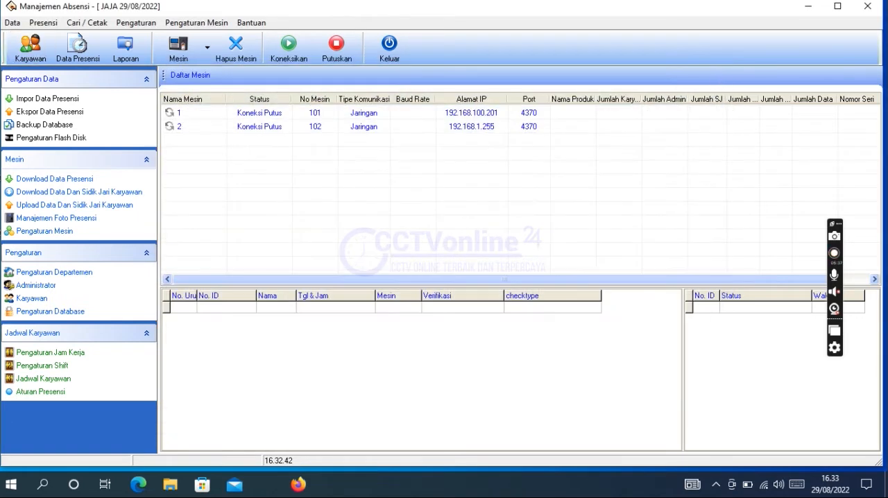
pyautogui.click(35, 58)
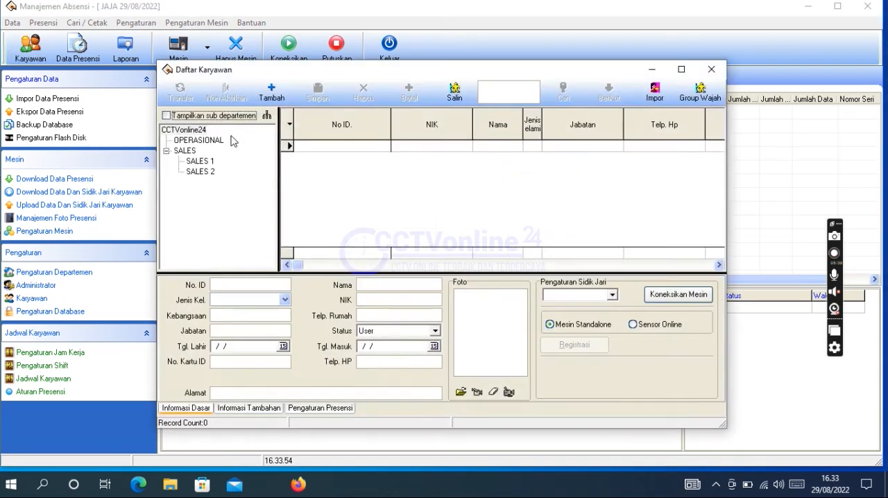
pyautogui.click(211, 141)
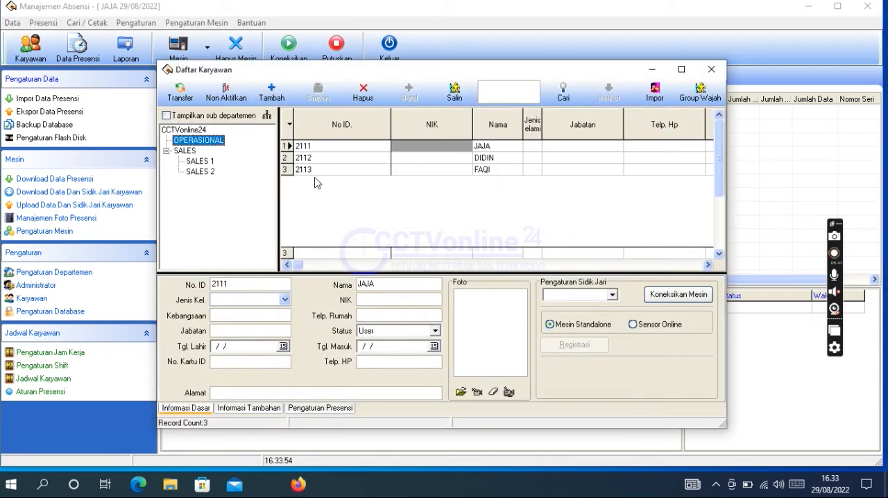
pyautogui.click(206, 161)
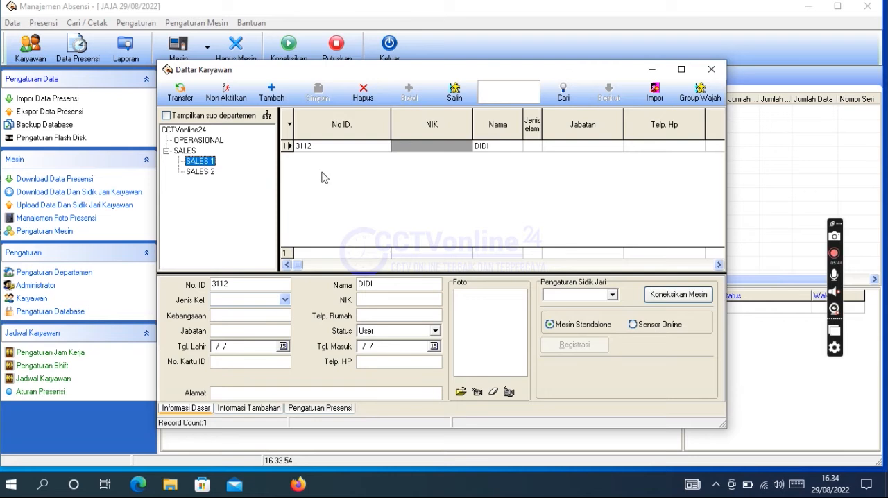
pyautogui.click(212, 174)
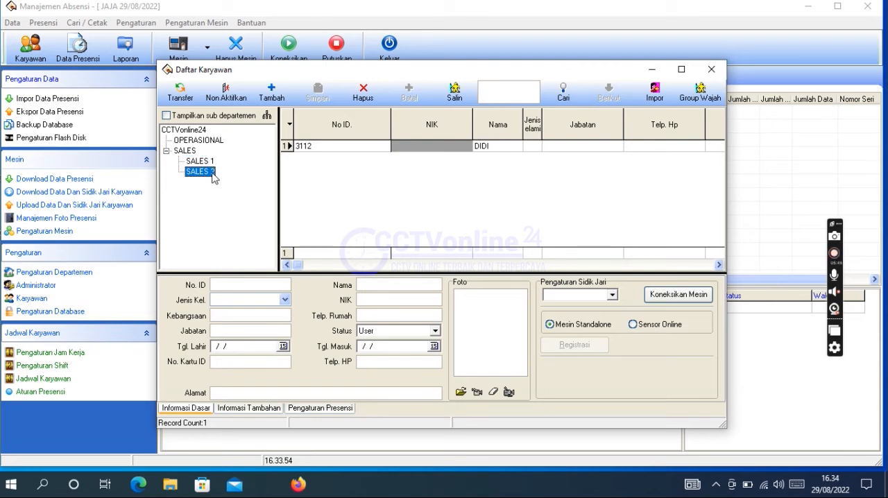
pyautogui.click(194, 132)
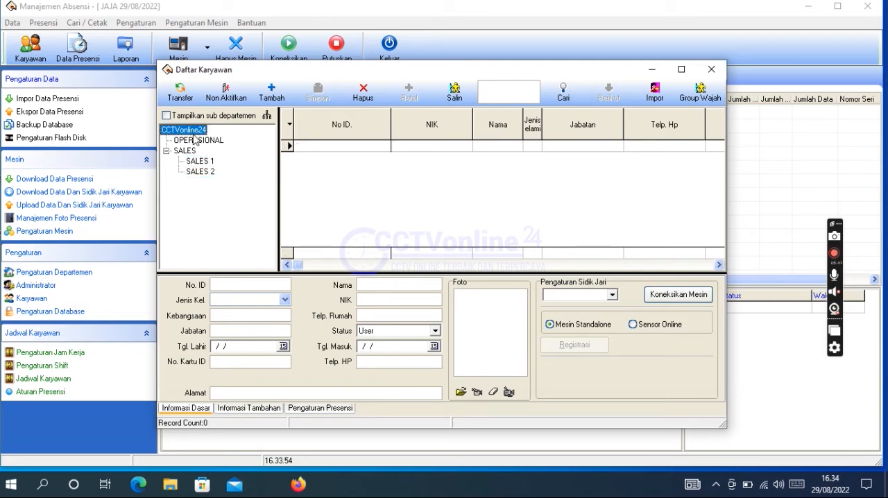
pyautogui.click(711, 69)
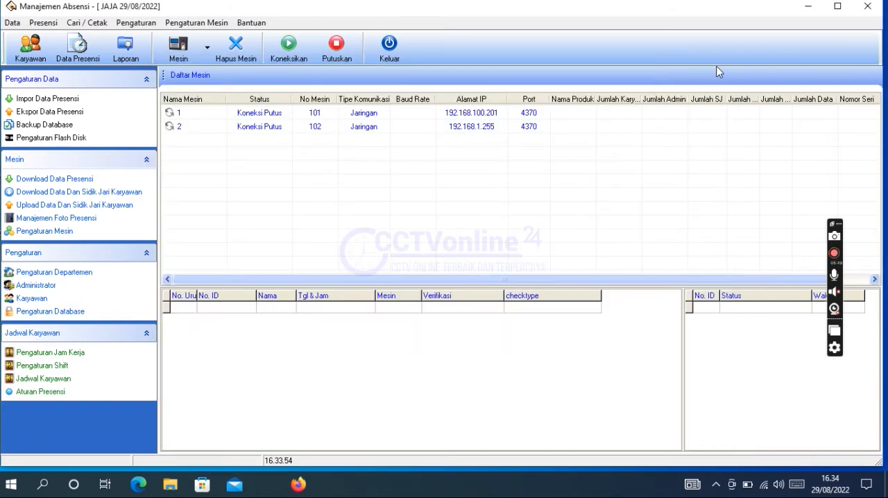
# Step: Assign the first employee in the list as a program administrator with the Administrator level
pyautogui.click(135, 24)
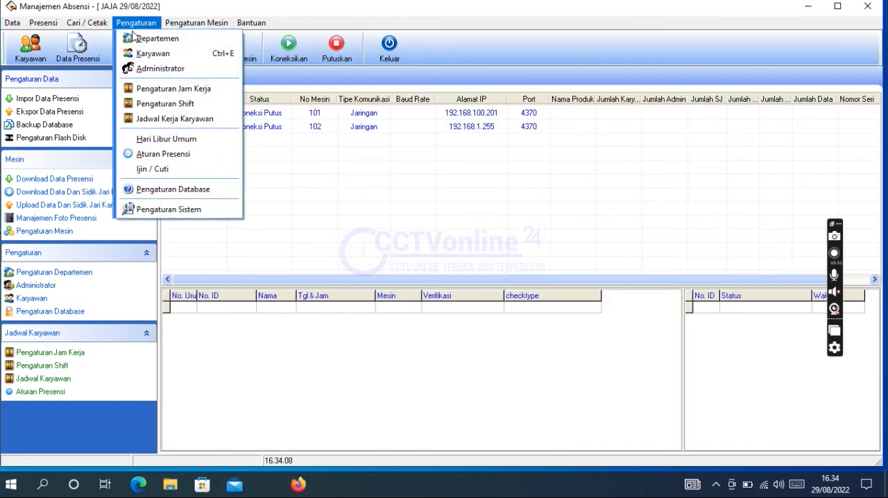
pyautogui.click(156, 70)
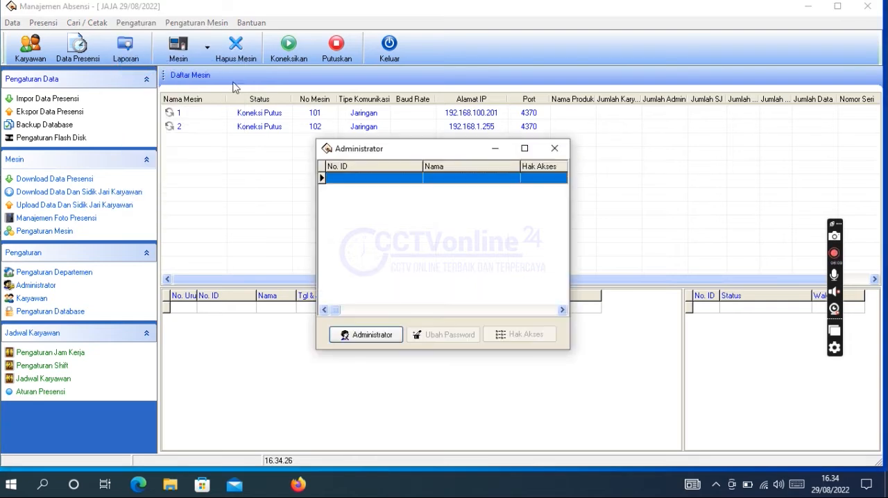
pyautogui.click(371, 333)
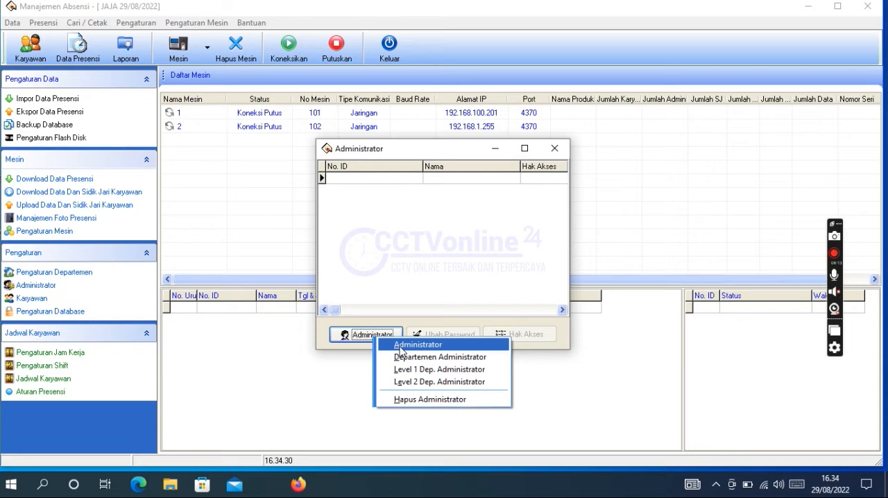
pyautogui.click(435, 349)
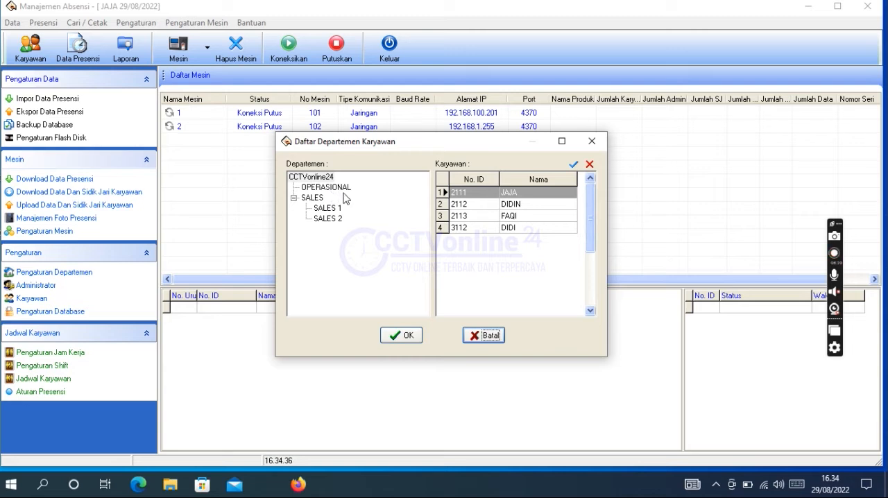
pyautogui.click(467, 197)
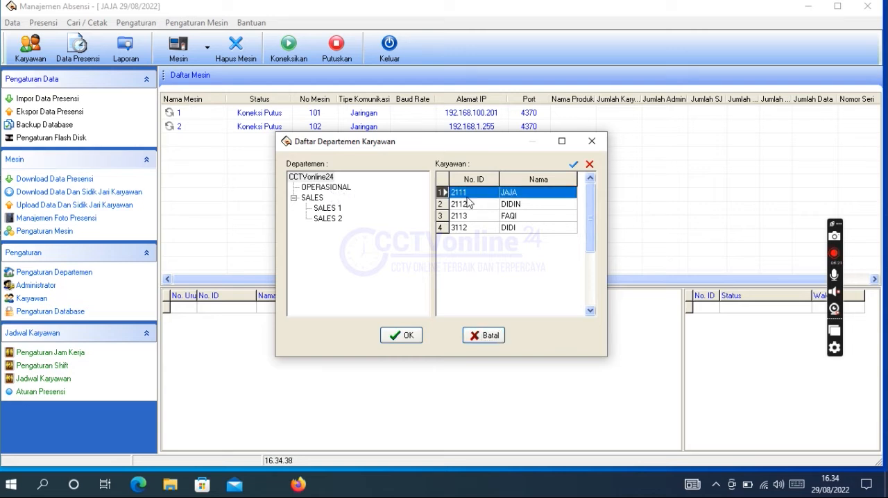
pyautogui.click(393, 337)
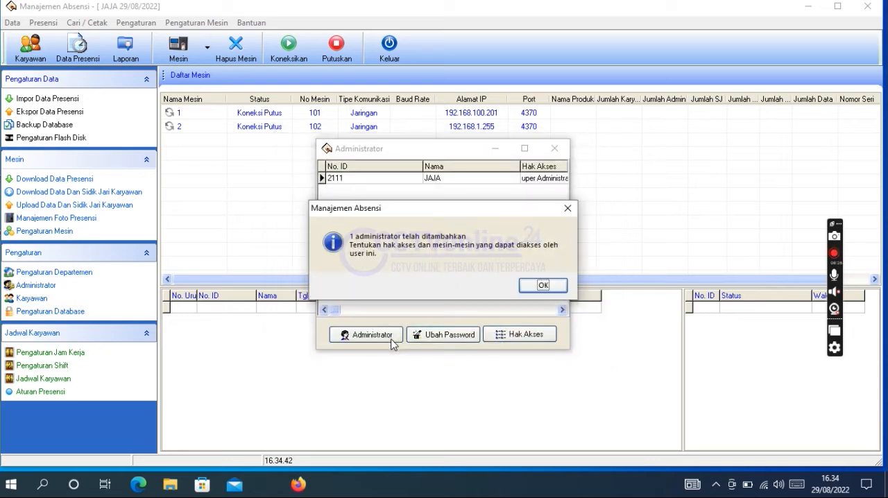
pyautogui.click(542, 285)
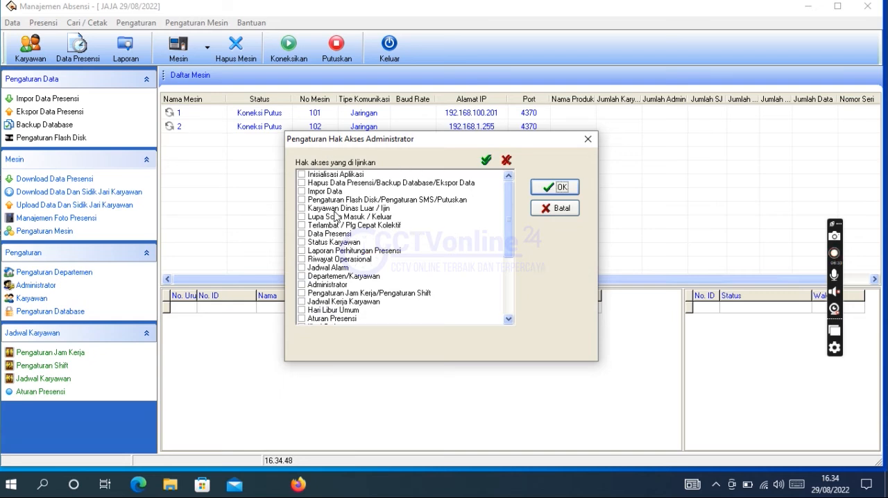
# Step: Grant the new administrator all access rights except Inisialisasi Aplikasi
pyautogui.click(487, 161)
pyautogui.click(302, 176)
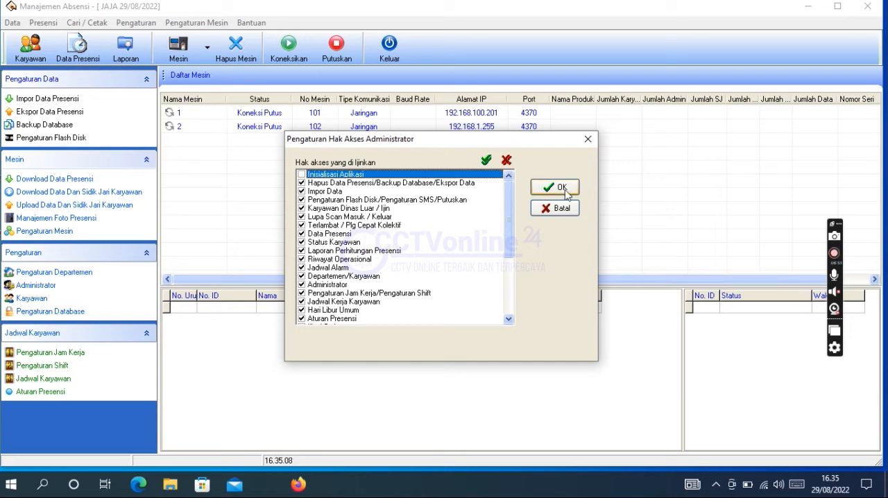
pyautogui.click(562, 189)
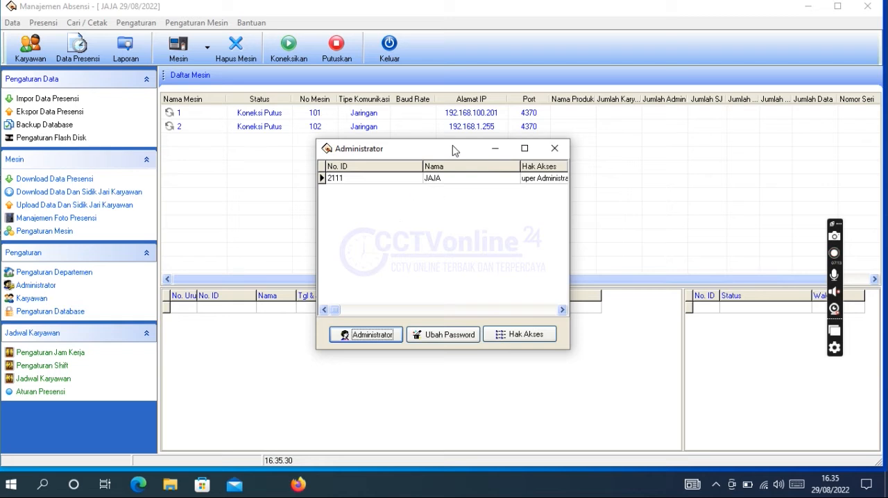
# Step: Change the administrator's password by entering the old password and the new password with its confirmation, and close the administrator list
pyautogui.click(464, 339)
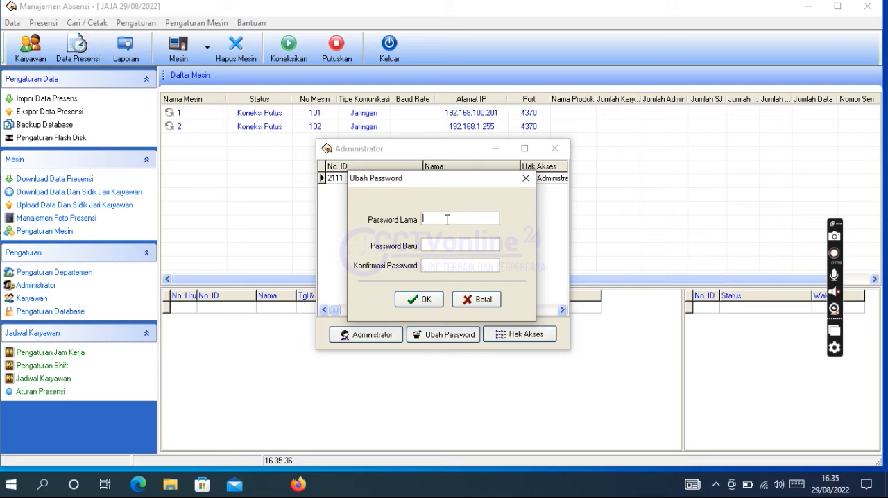
pyautogui.write('1')
pyautogui.click(474, 247)
pyautogui.click(482, 265)
pyautogui.write('1')
pyautogui.click(437, 301)
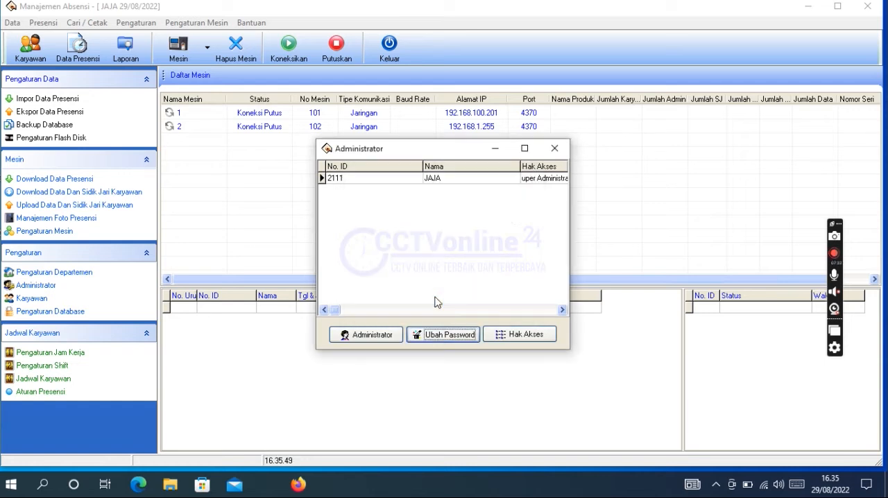
pyautogui.click(555, 149)
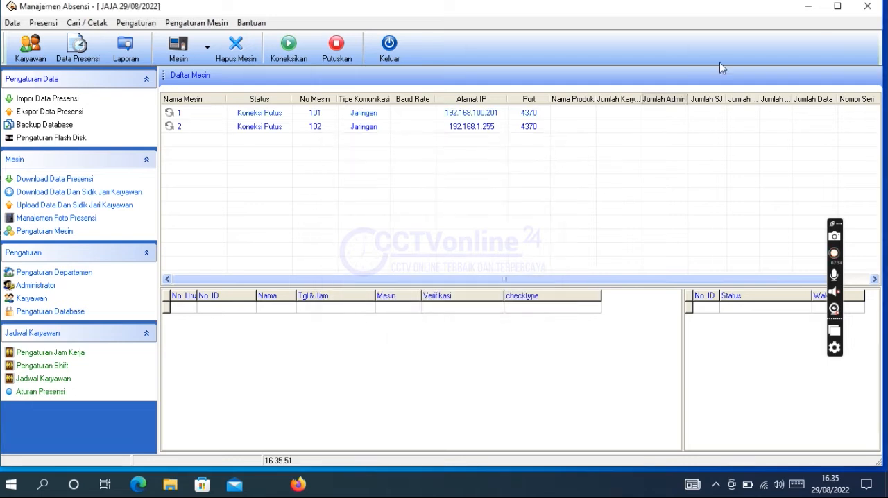
# Step: Close and restart the attendance program, logging in with the new administrator's user name and password
pyautogui.click(867, 7)
pyautogui.doubleClick(121, 152)
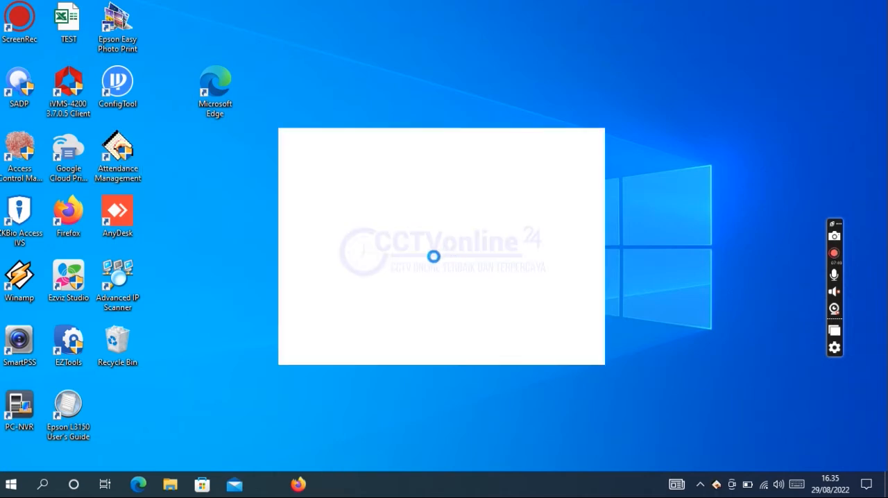
pyautogui.write('JAJA')
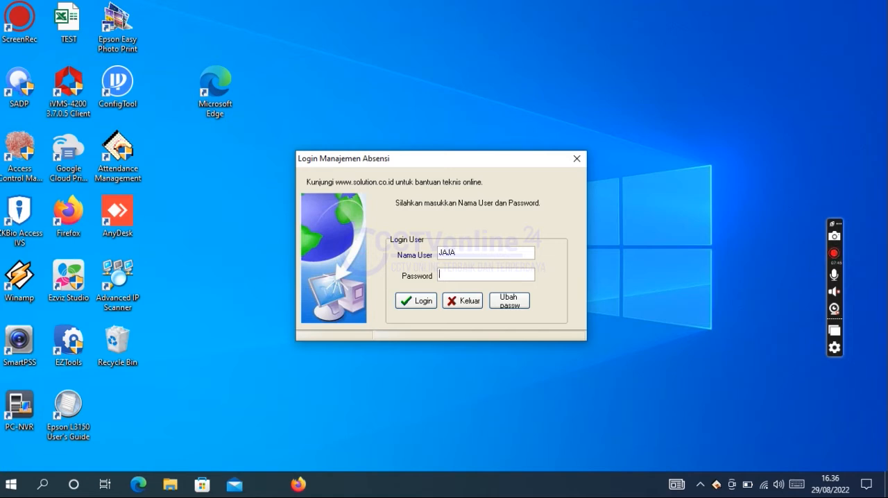
pyautogui.write('*****')
pyautogui.click(428, 297)
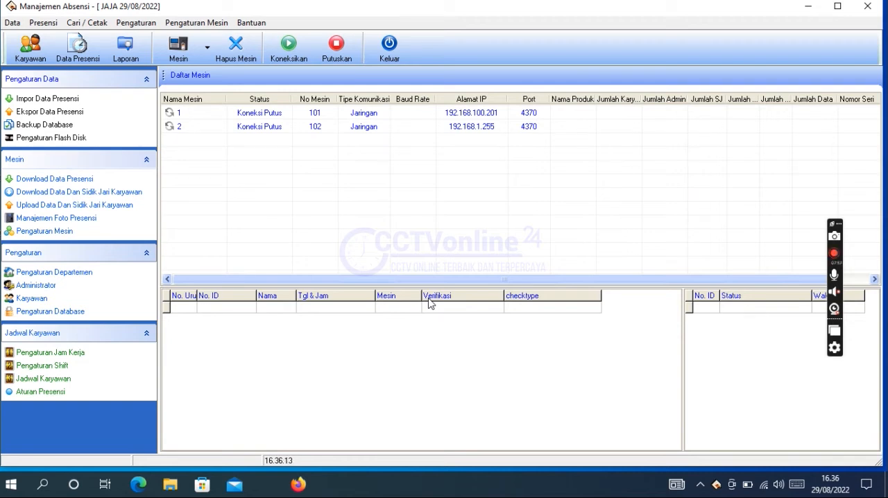
# Step: Open the working hours settings without the guided setup and add a new entry named NORMAL
pyautogui.click(142, 25)
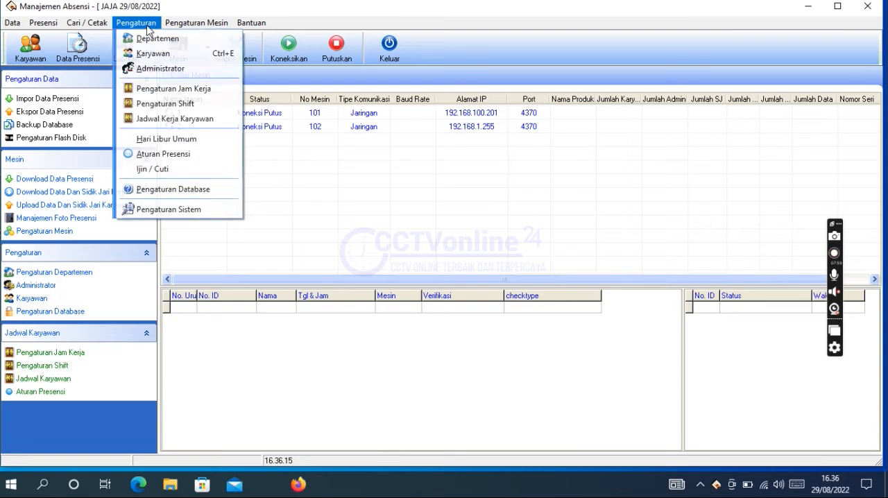
pyautogui.click(176, 91)
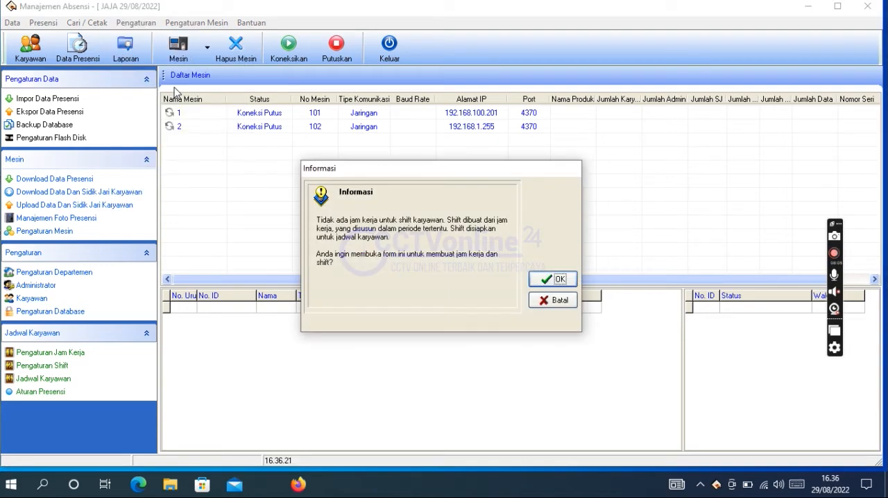
pyautogui.click(543, 303)
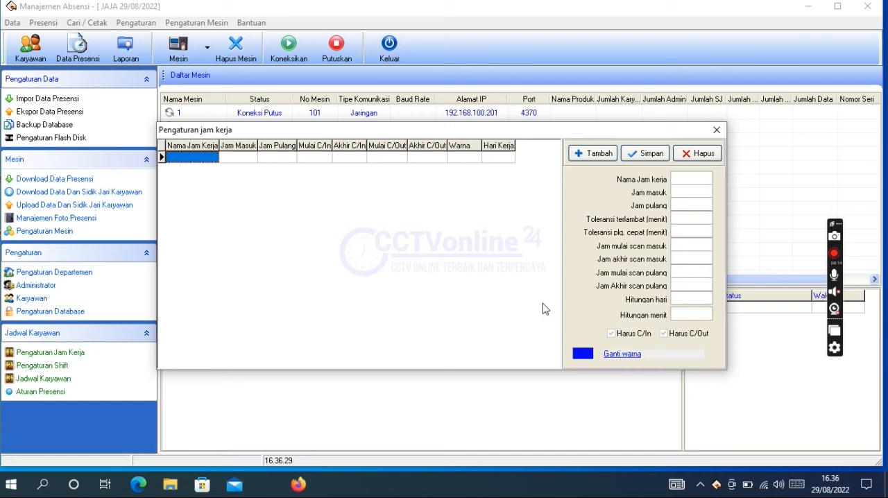
pyautogui.click(601, 155)
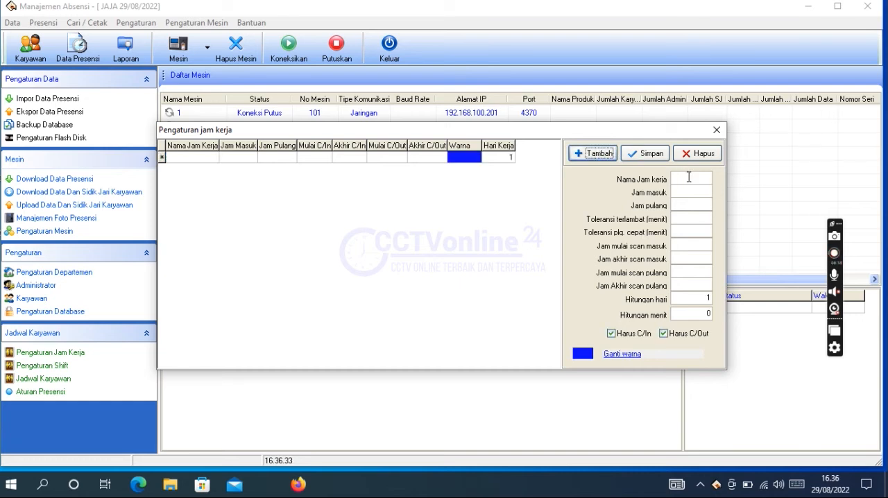
pyautogui.write('NORMAL')
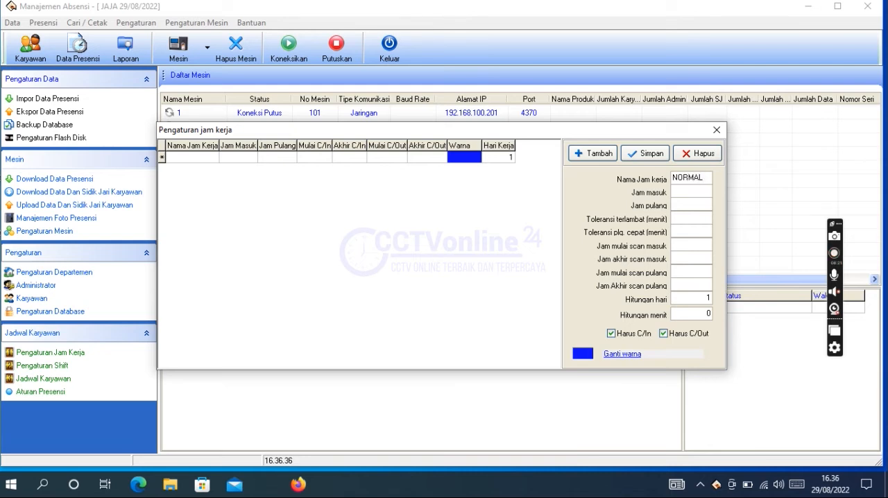
pyautogui.press('Tab')
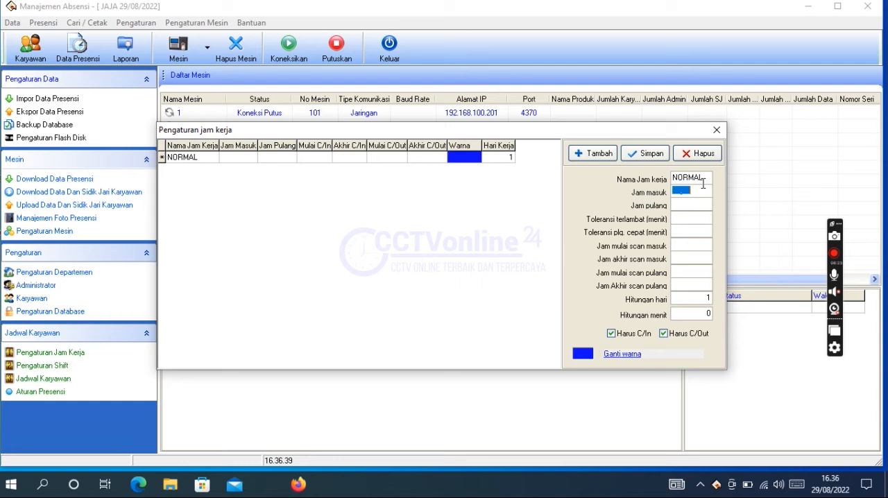
# Step: Set the NORMAL working hours to start at 08.00 and end at 17.00
pyautogui.write('1')
pyautogui.press('BackSpace')
pyautogui.write('0')
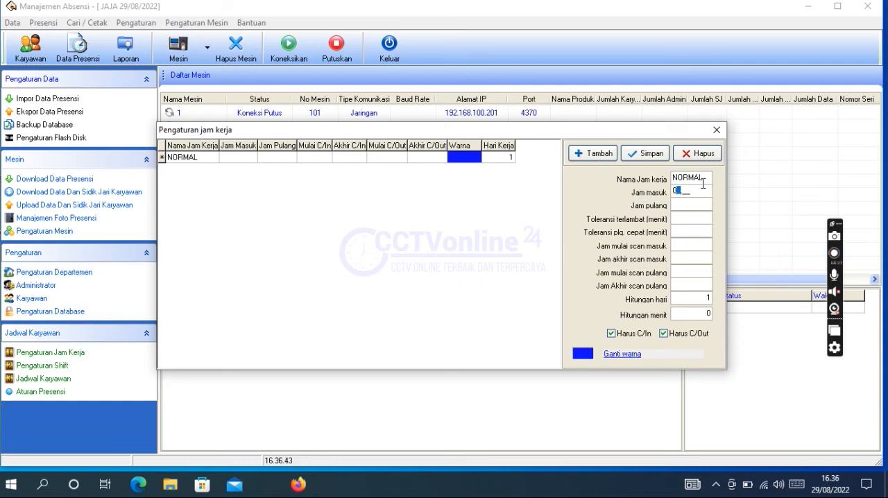
pyautogui.write('8.00')
pyautogui.press('Tab')
pyautogui.write('17.00')
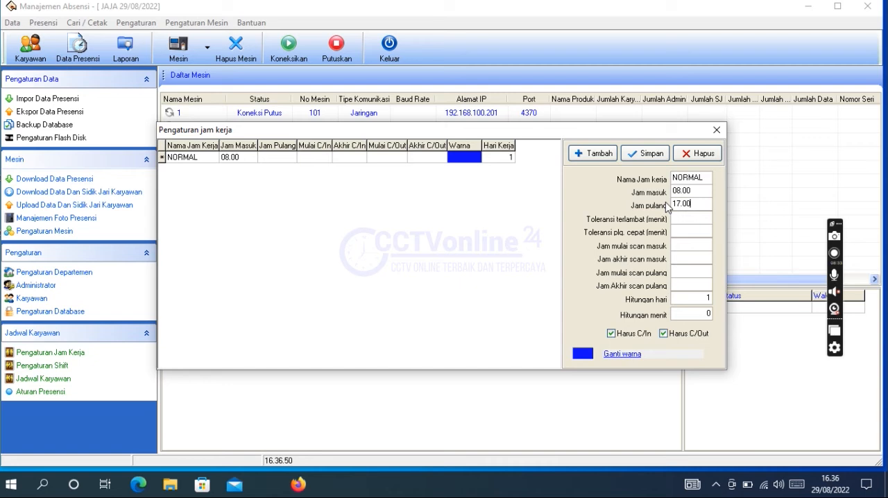
# Step: Set the late tolerance of the NORMAL hours to 5 minutes and the early-leave tolerance to 0
pyautogui.press('Tab')
pyautogui.write('05')
pyautogui.click(702, 230)
pyautogui.write('0')
pyautogui.press('Tab')
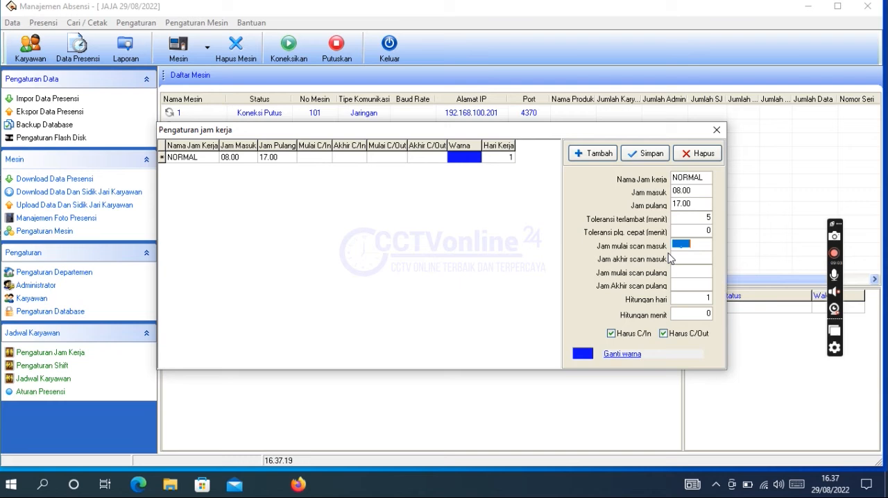
# Step: Set the check-in scan window of the NORMAL hours from 06.00 to 12.00
pyautogui.write('06.00')
pyautogui.press('Tab')
pyautogui.write('11.')
pyautogui.press('BackSpace')
pyautogui.press('BackSpace')
pyautogui.press('BackSpace')
pyautogui.write('2200')
# Step: Set the check-out scan window of the NORMAL hours from 12.01 to 23.59 and save the entry
pyautogui.click(673, 272)
pyautogui.write('12.')
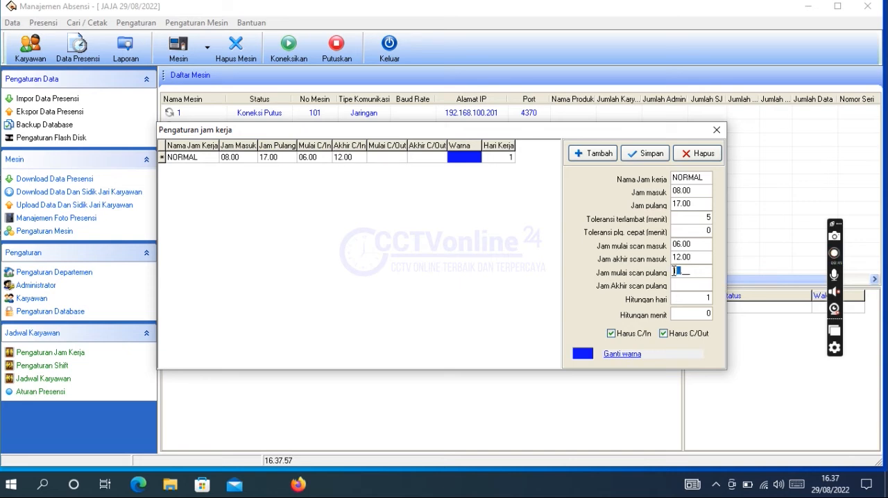
pyautogui.write('01')
pyautogui.press('Return')
pyautogui.write('23.59')
pyautogui.click(651, 155)
# Step: Add a second working hours entry named SABTU, starting at 09.00 and ending at 14.00
pyautogui.click(594, 154)
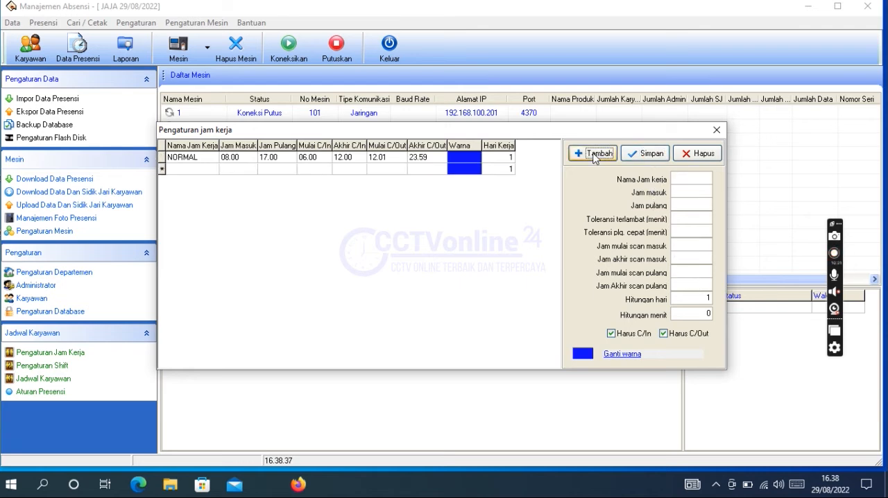
pyautogui.click(695, 182)
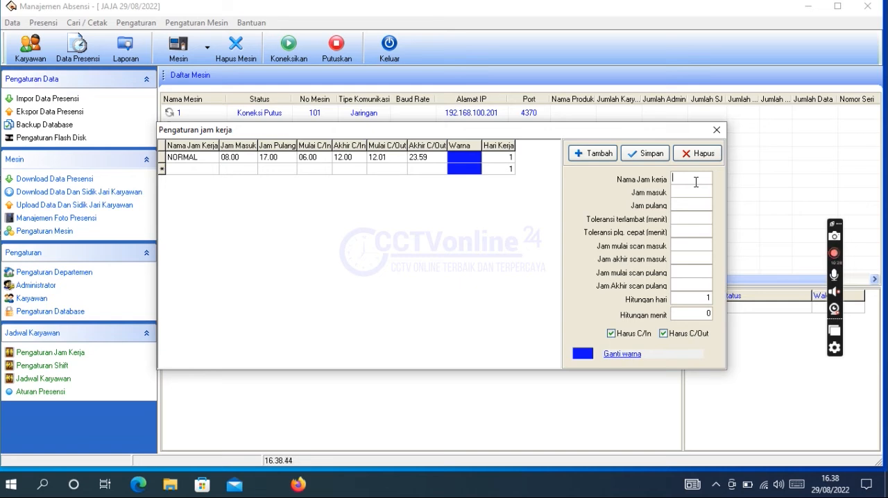
pyautogui.write('SAB')
pyautogui.write('E')
pyautogui.press('BackSpace')
pyautogui.write('TU')
pyautogui.press('Tab')
pyautogui.write('09.00')
pyautogui.click(703, 206)
pyautogui.write('14.00')
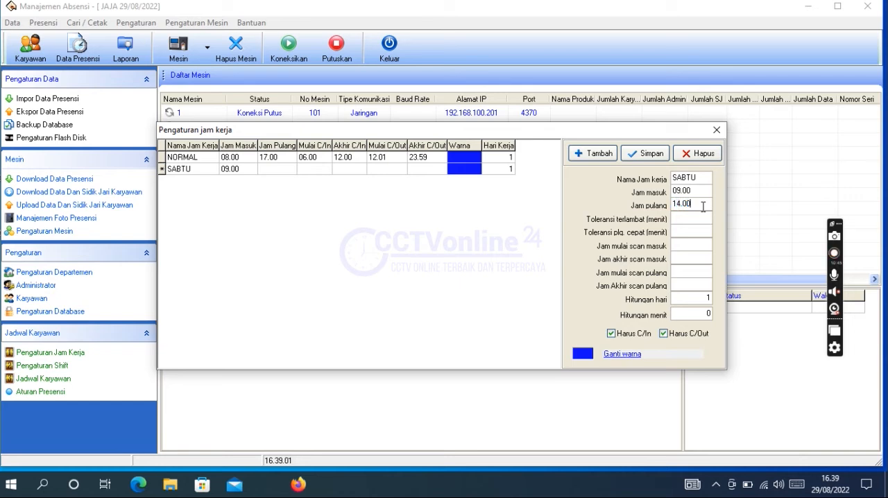
# Step: Set the late tolerance of the SABTU hours to 5 minutes and the early-leave tolerance to 0
pyautogui.press('Tab')
pyautogui.write('05')
pyautogui.press('Tab')
pyautogui.write('0')
# Step: Set the check-in scan window of the SABTU hours from 06.00 to 10.00
pyautogui.press('Tab')
pyautogui.write('06.00')
pyautogui.press('Tab')
pyautogui.write('1000')
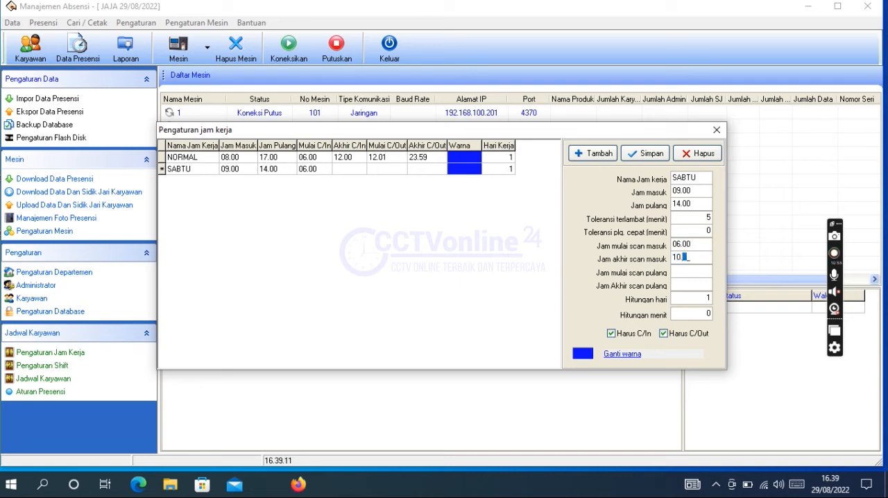
# Step: Set the SABTU check-out scan window from 10.01 to 23.59, save the entry and close the working hours settings
pyautogui.press('Tab')
pyautogui.write('1001')
pyautogui.press('Tab')
pyautogui.write('23.')
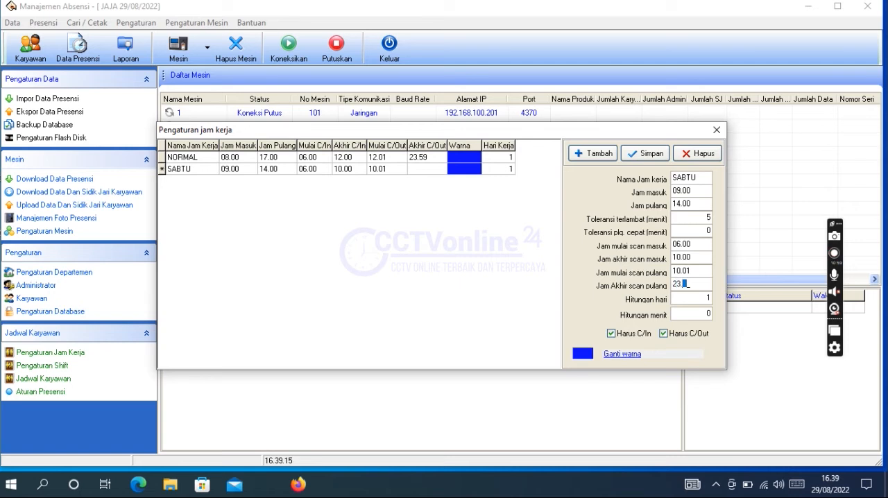
pyautogui.write('59')
pyautogui.click(646, 153)
pyautogui.click(714, 131)
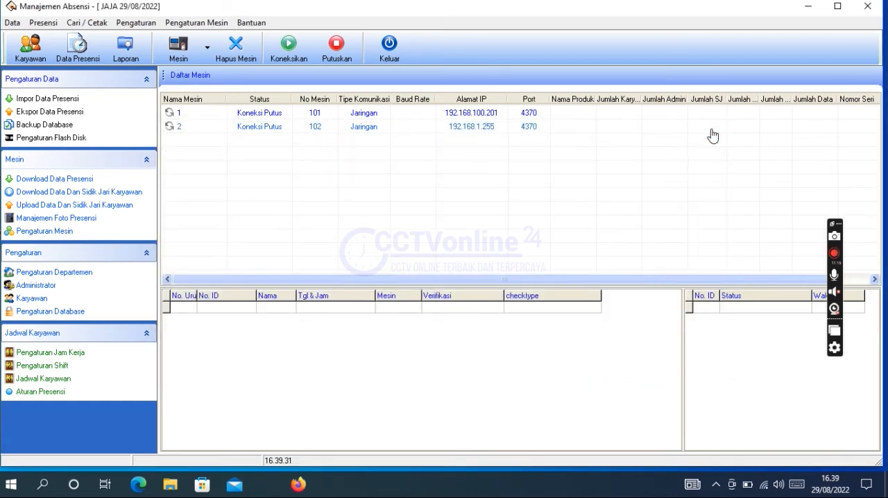
# Step: Open the shift settings and add a new shift named NORMAL
pyautogui.click(141, 26)
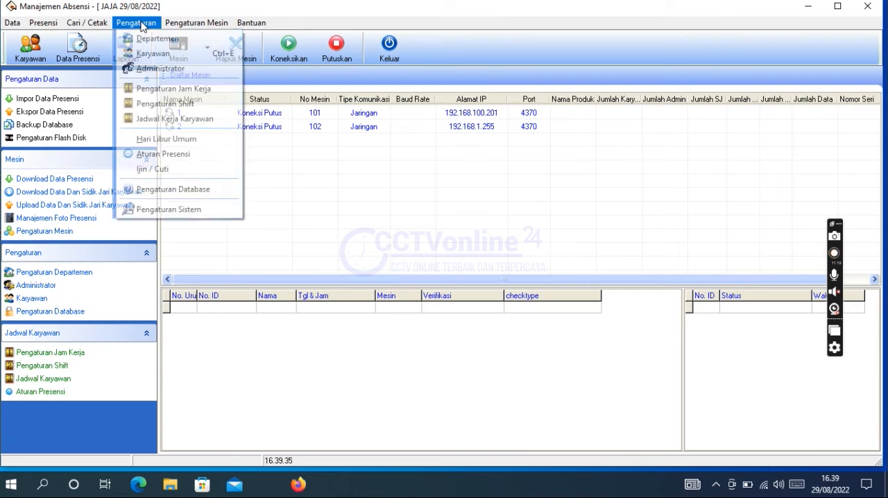
pyautogui.click(159, 106)
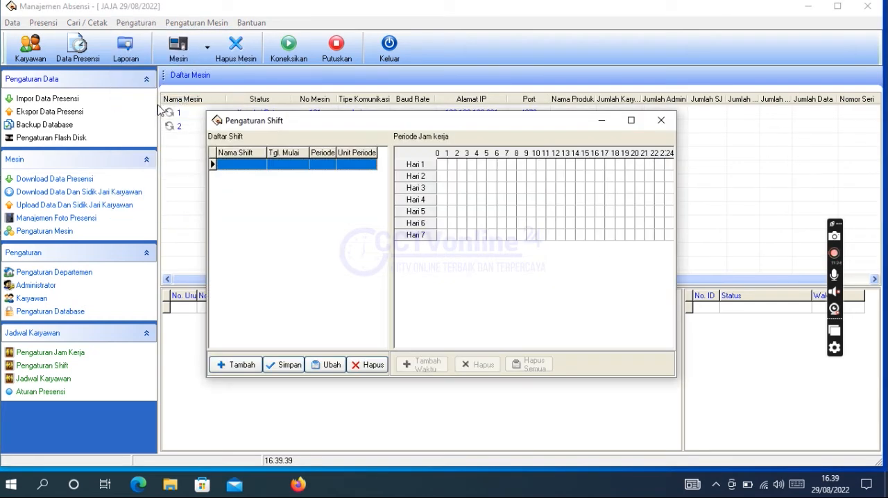
pyautogui.click(248, 366)
pyautogui.click(258, 164)
pyautogui.write('NORMAL')
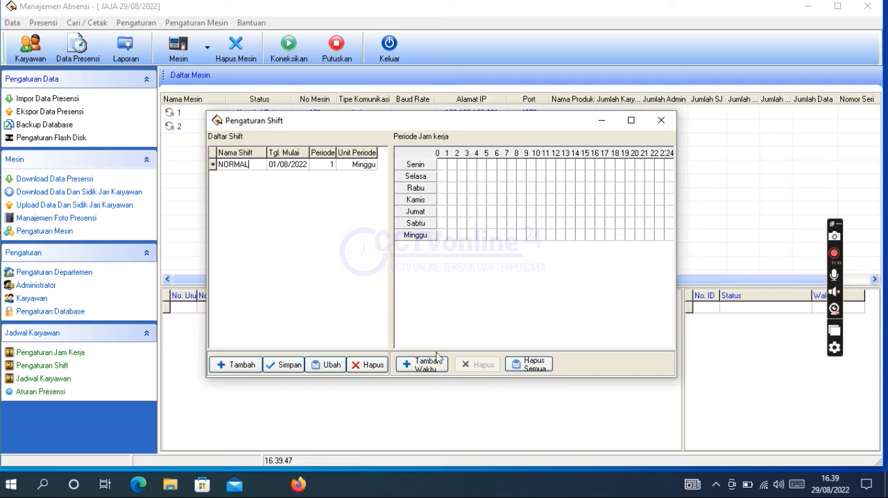
# Step: Apply the NORMAL(08.00-17.00) working hours to the NORMAL shift for Senin through Jumat, excluding Sabtu and Minggu
pyautogui.click(431, 368)
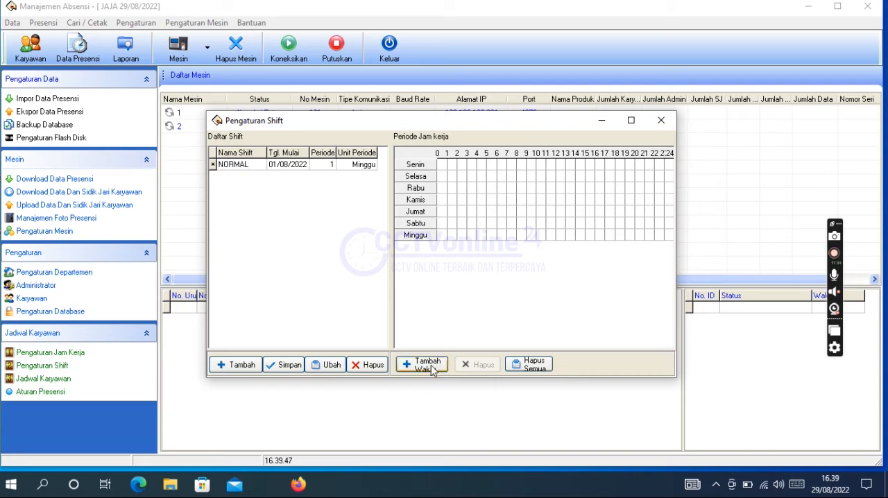
pyautogui.click(432, 368)
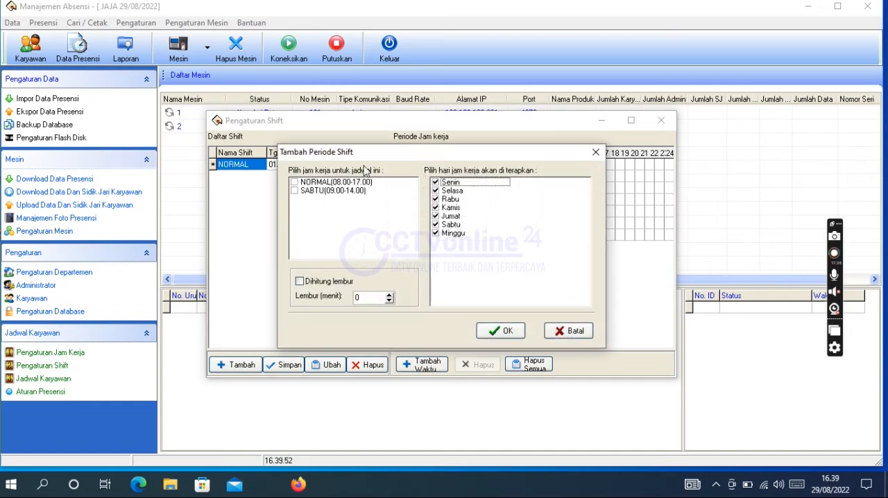
pyautogui.click(294, 183)
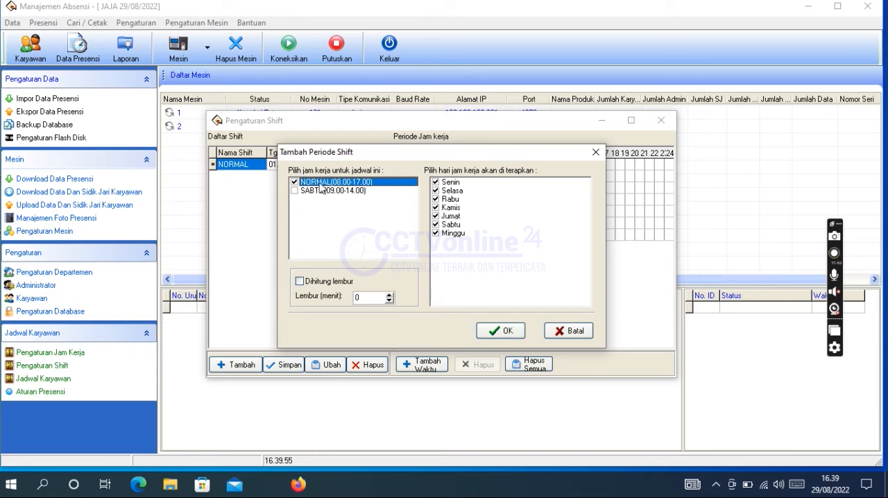
pyautogui.click(436, 226)
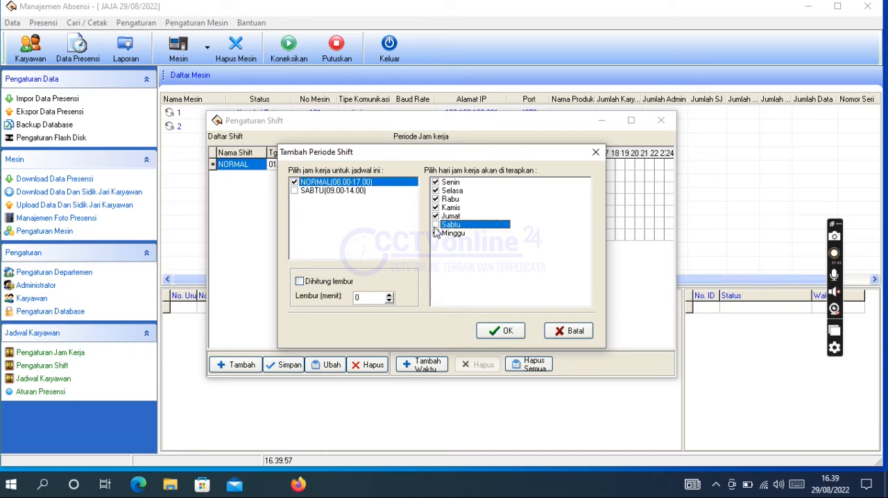
pyautogui.click(437, 235)
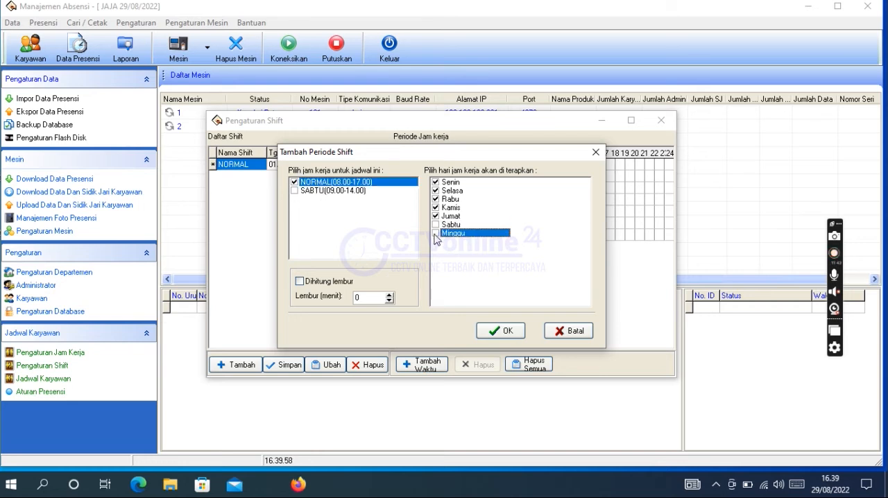
pyautogui.click(493, 331)
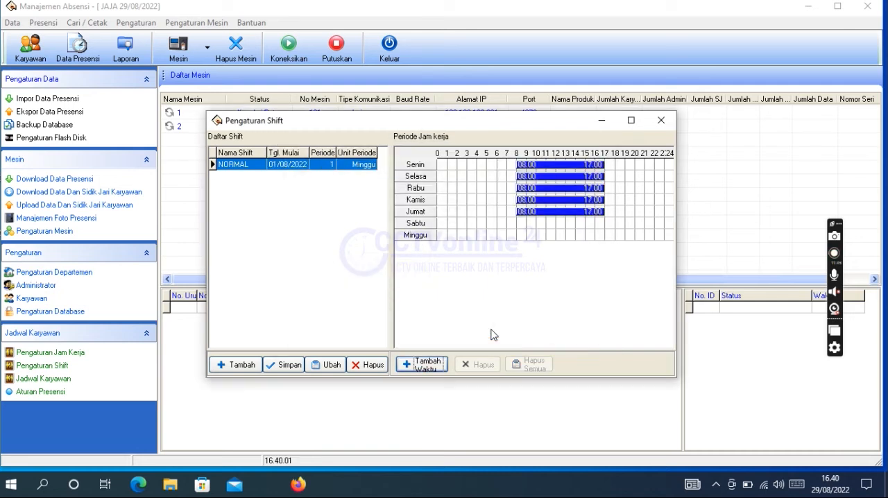
# Step: Apply the SABTU(09.00-14.00) working hours to the NORMAL shift for Sabtu only
pyautogui.click(434, 368)
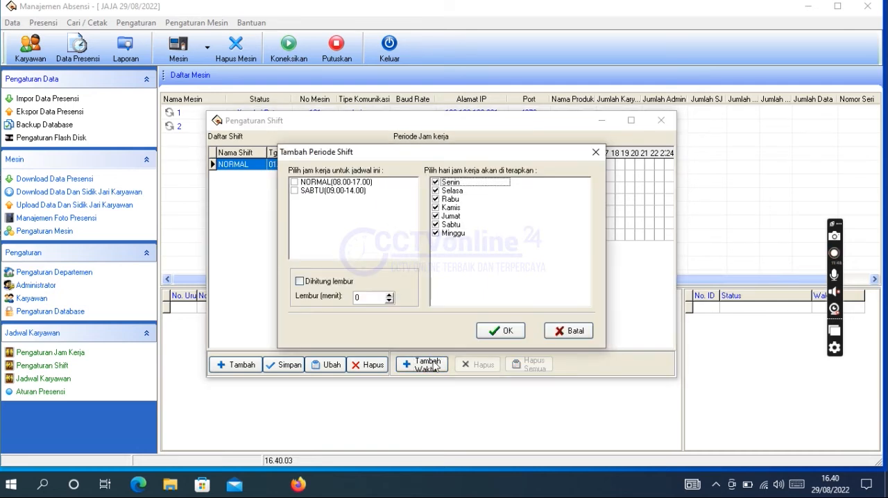
pyautogui.click(295, 191)
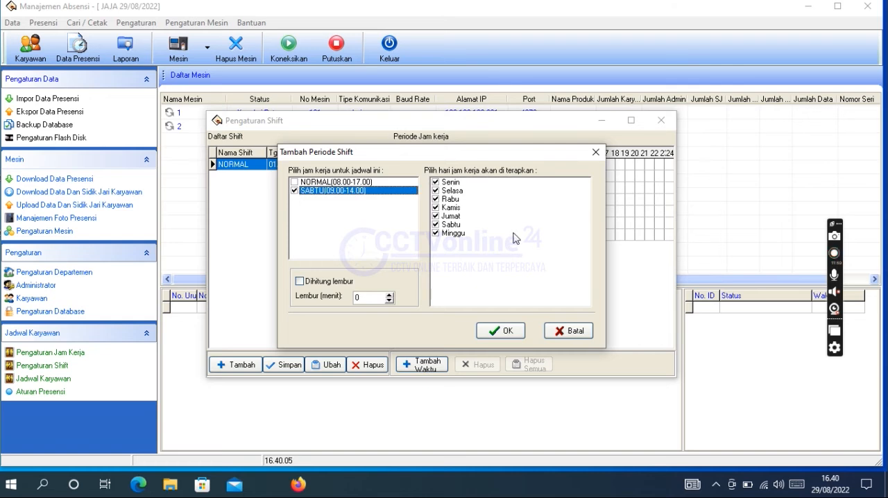
pyautogui.rightClick(514, 238)
pyautogui.click(535, 254)
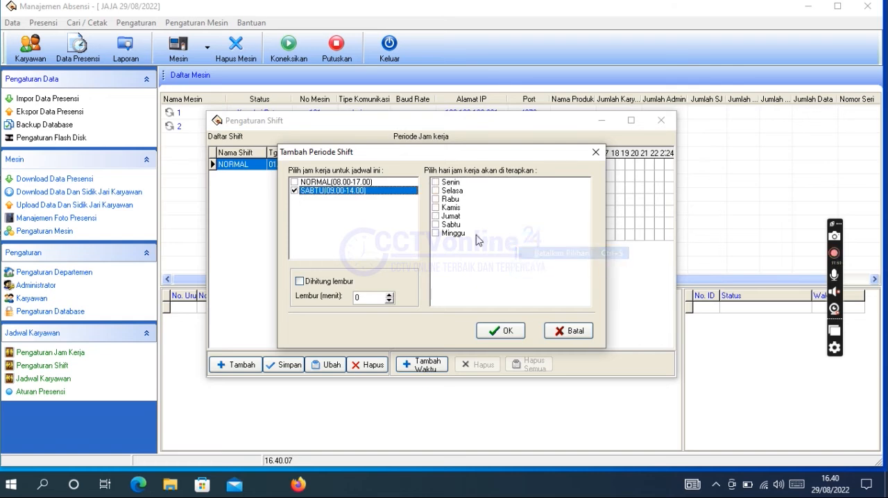
pyautogui.click(436, 225)
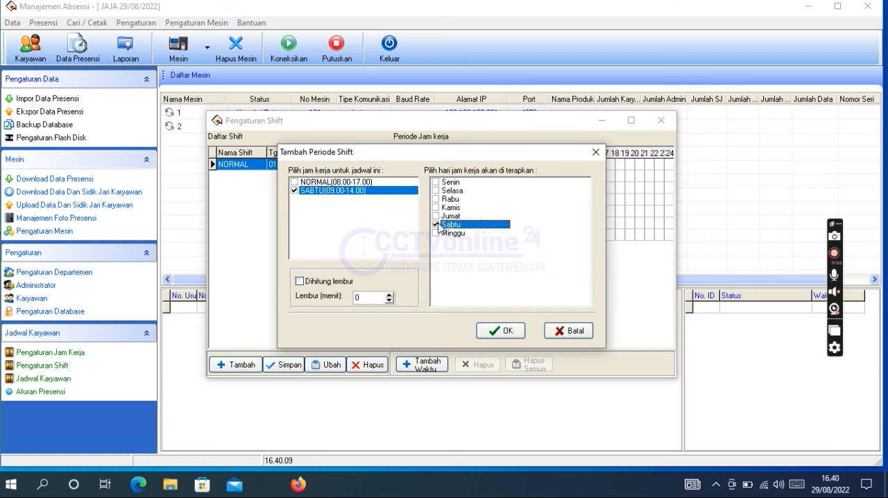
pyautogui.click(491, 333)
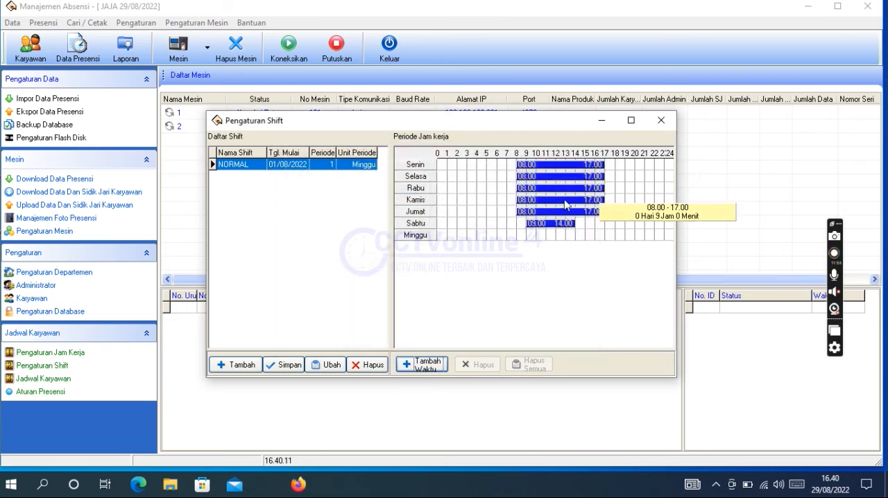
# Step: Apply the NORMAL(08.00-17.00) working hours to Minggu only, counted as overtime (Dihitung lembur), and close the shift settings
pyautogui.click(424, 366)
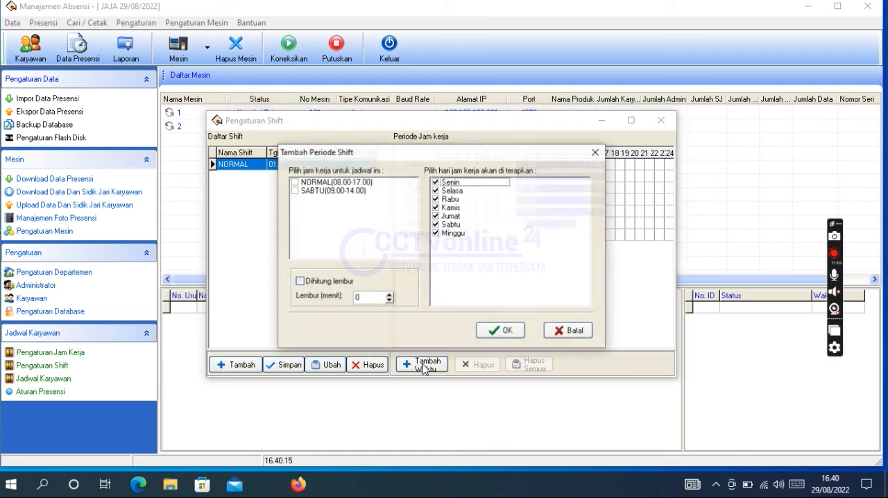
pyautogui.rightClick(517, 241)
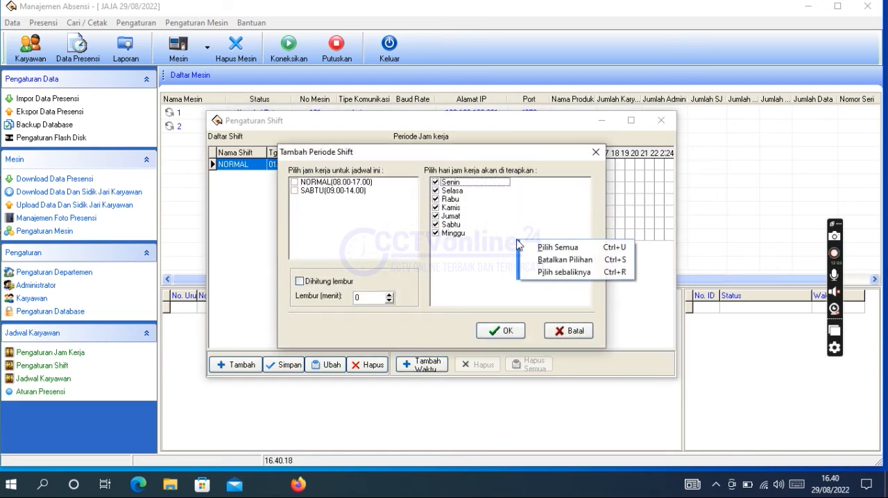
pyautogui.click(548, 259)
pyautogui.click(436, 234)
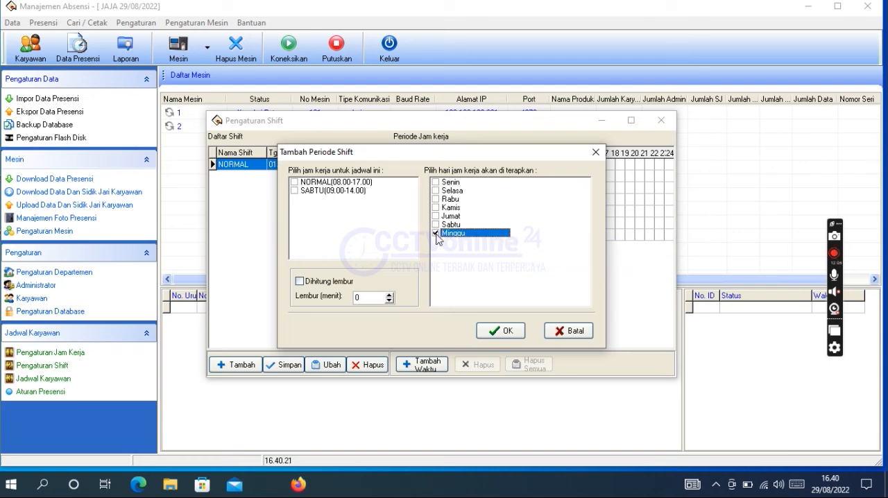
pyautogui.click(295, 181)
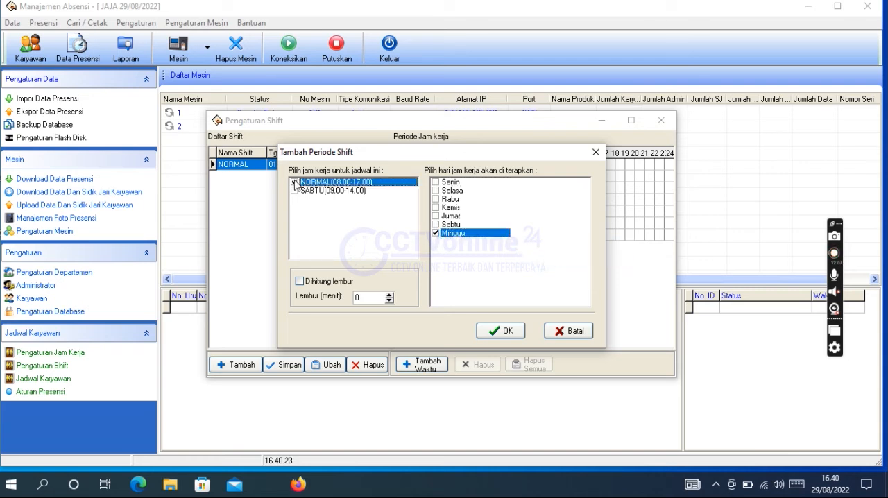
pyautogui.click(300, 282)
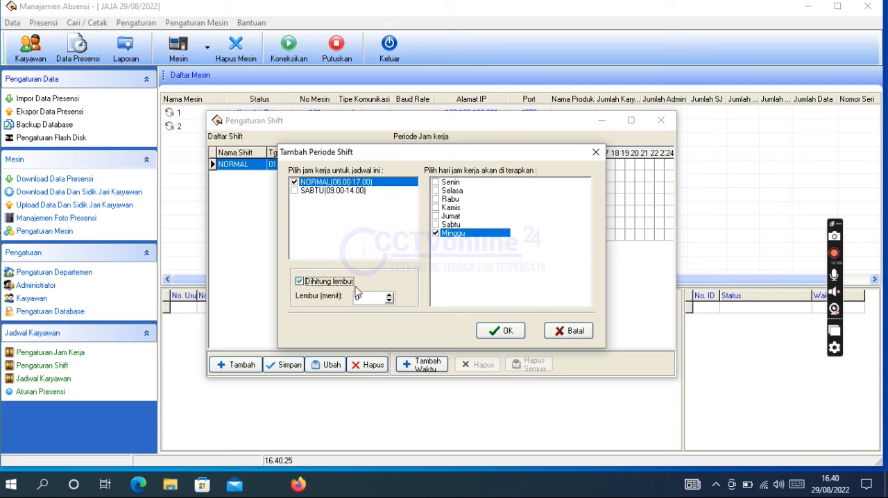
pyautogui.click(507, 331)
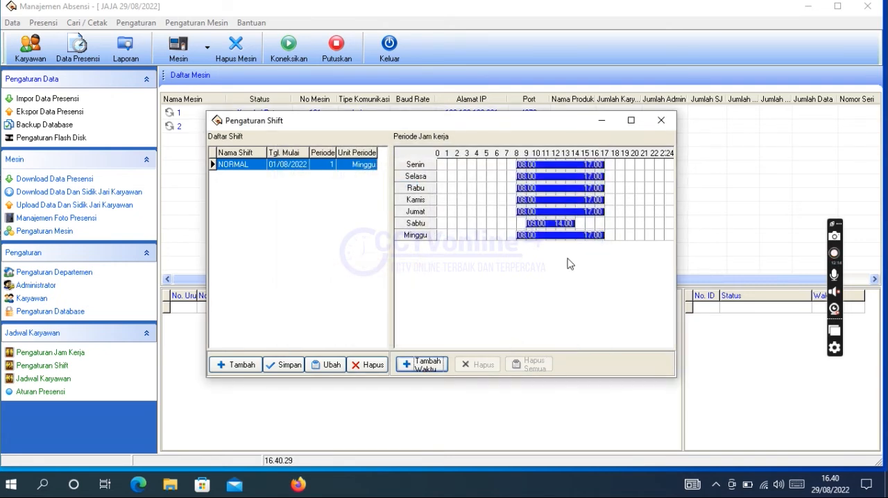
pyautogui.moveTo(581, 245)
pyautogui.click(664, 128)
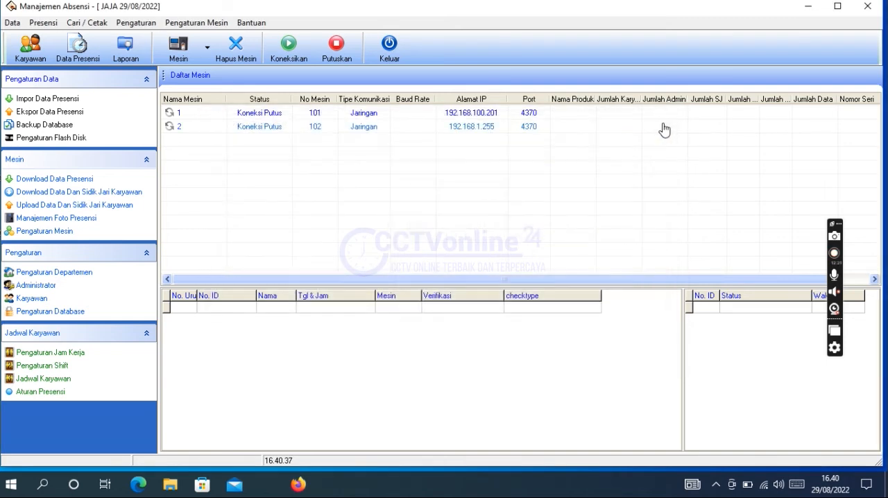
# Step: Open the employee work schedules and select all employees of the CCTVonline24 department
pyautogui.click(135, 25)
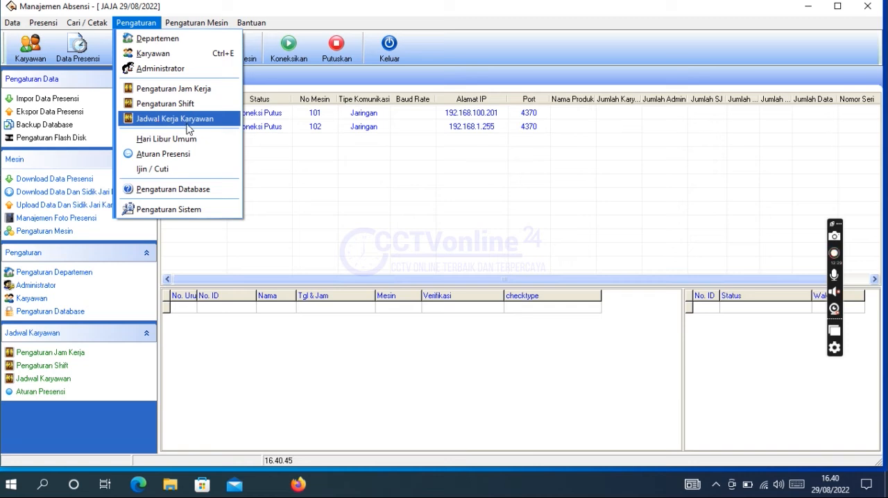
pyautogui.click(177, 125)
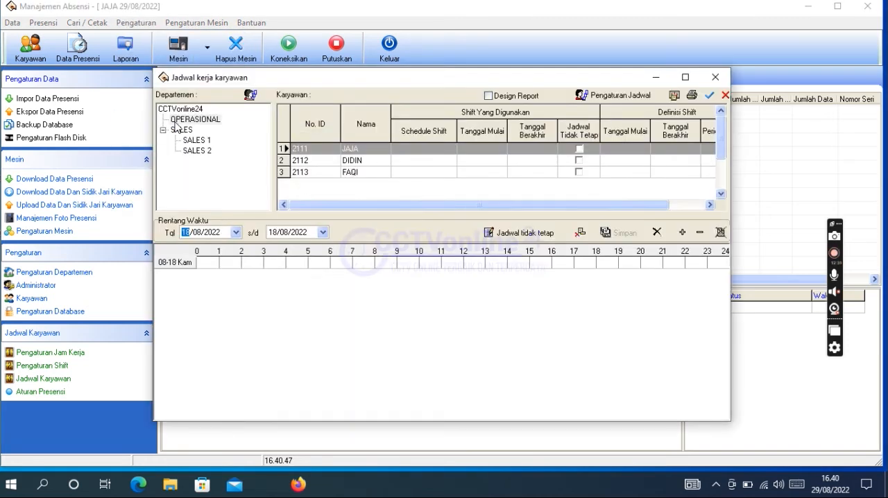
pyautogui.click(185, 111)
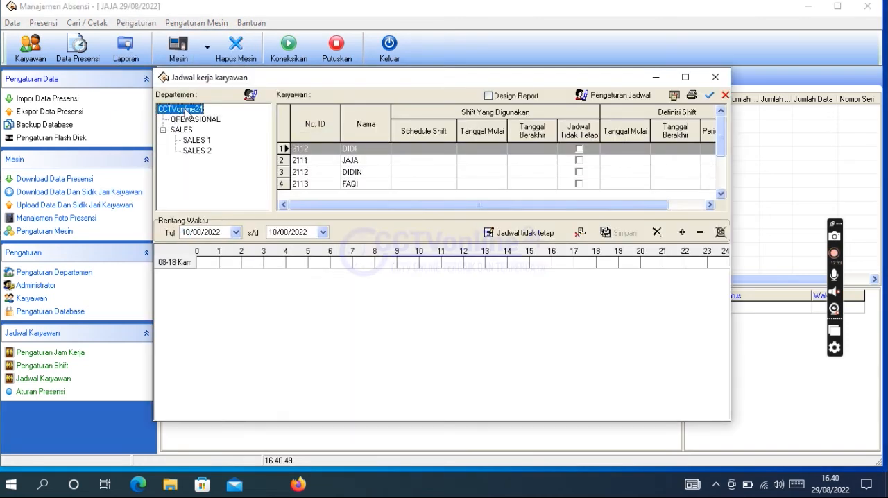
pyautogui.click(202, 120)
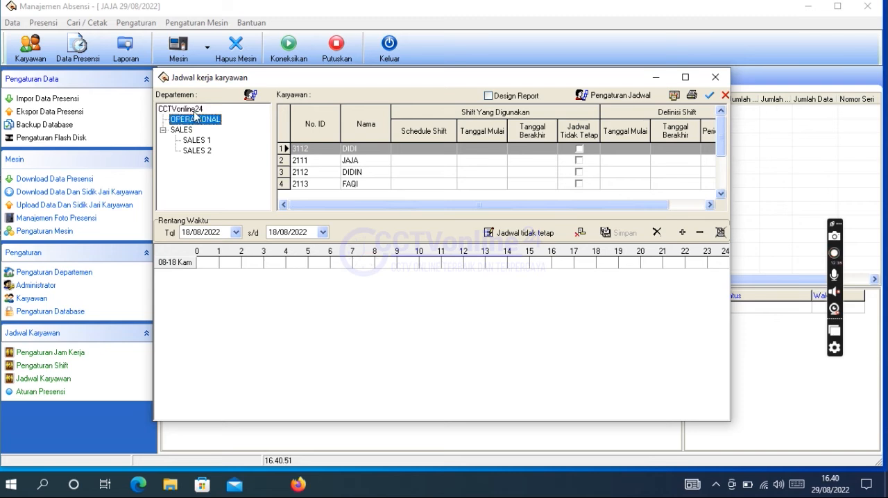
pyautogui.click(182, 109)
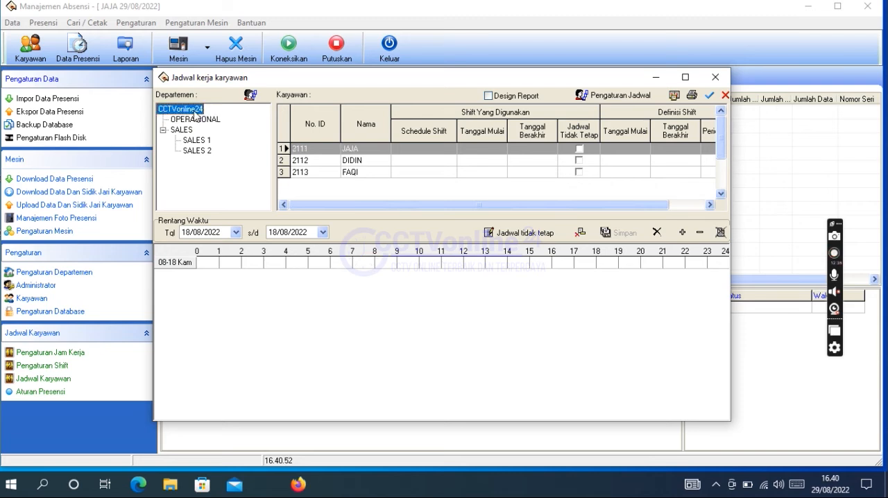
pyautogui.click(709, 94)
# Step: Open the schedule rules for the selected employees and require scans for both check-in and check-out
pyautogui.click(634, 97)
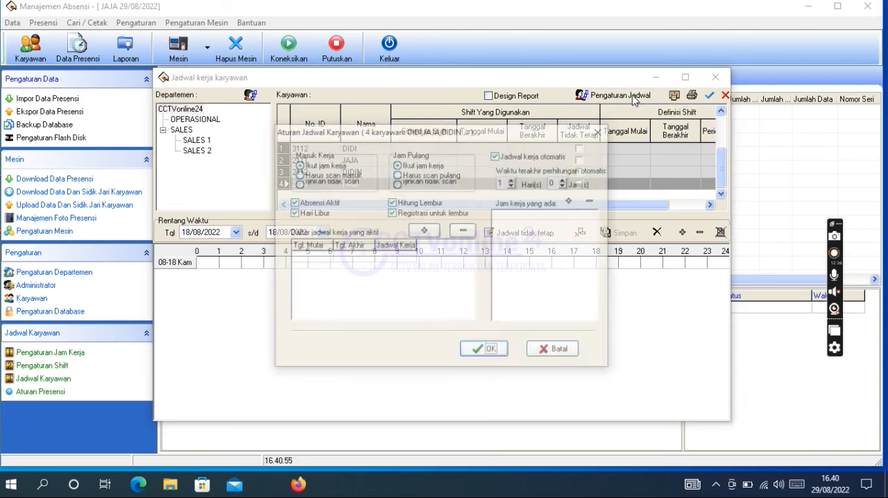
pyautogui.click(416, 174)
pyautogui.click(339, 175)
# Step: Assign the NORMAL shift to the selected employees with start year 2021 and end date 18/08/2070, confirm the rules and close the schedules
pyautogui.click(425, 231)
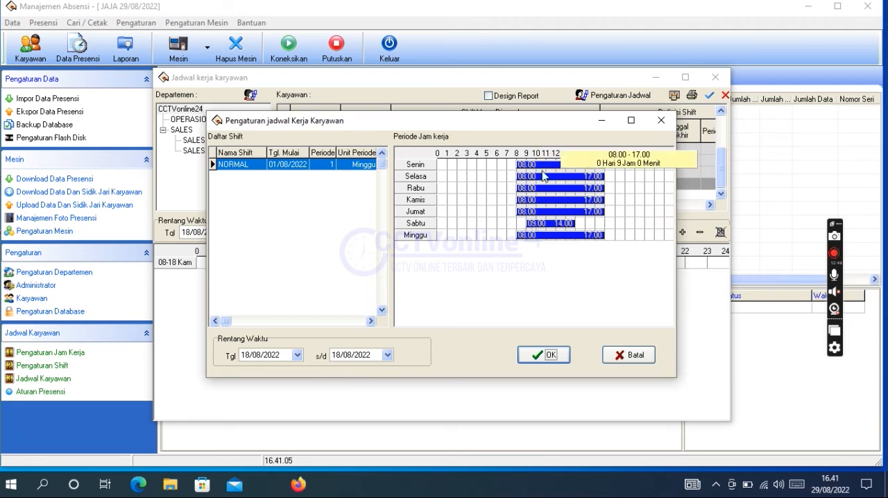
pyautogui.click(297, 356)
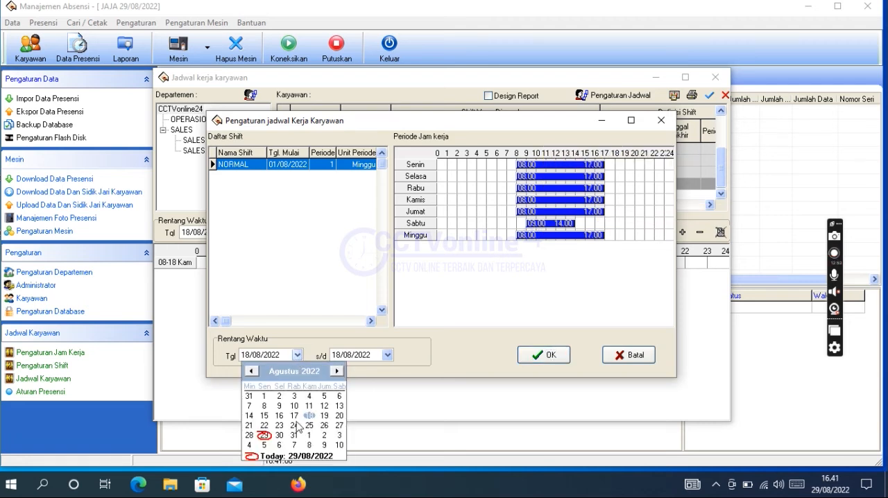
pyautogui.click(273, 360)
pyautogui.click(273, 358)
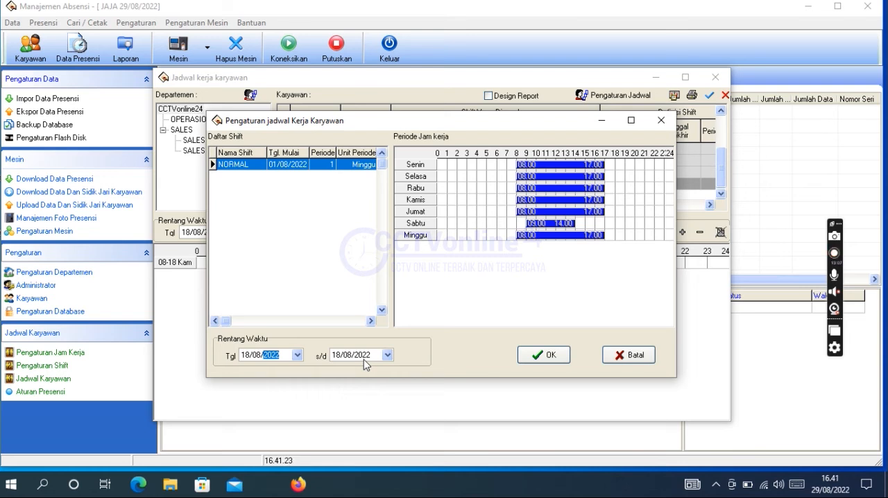
pyautogui.write('2021')
pyautogui.click(364, 360)
pyautogui.write('2070')
pyautogui.click(537, 357)
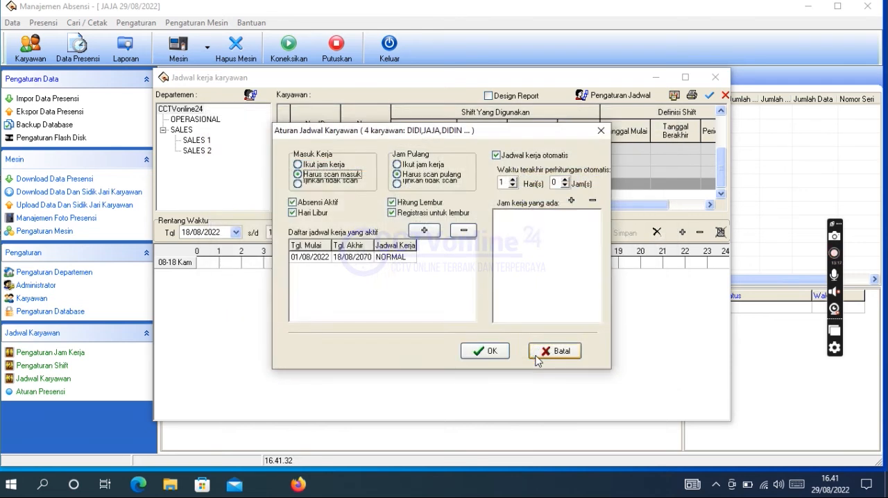
pyautogui.click(486, 351)
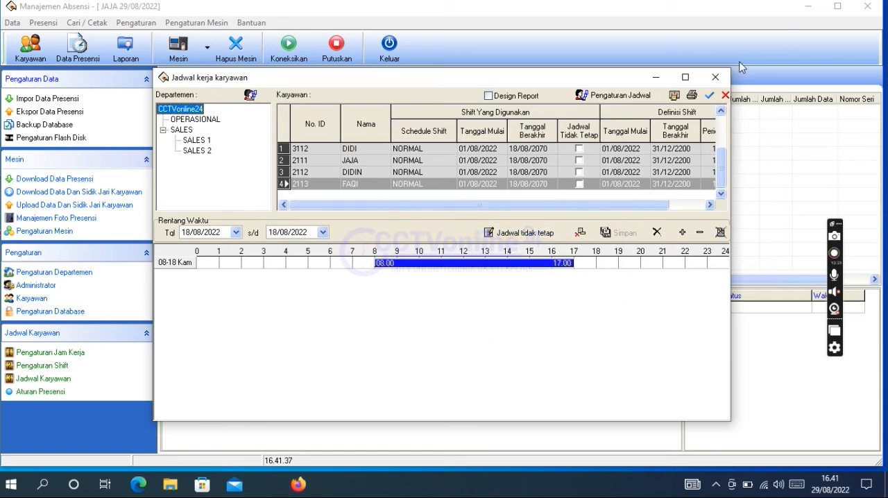
pyautogui.click(720, 80)
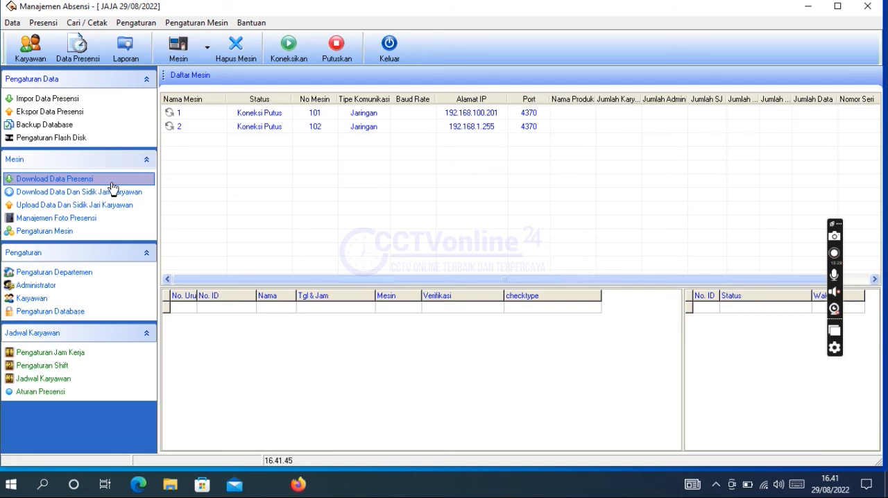
# Step: Calculate the attendance report for all CCTVonline24 employees on 18/08/2022, review the shift table and close the report
pyautogui.click(126, 47)
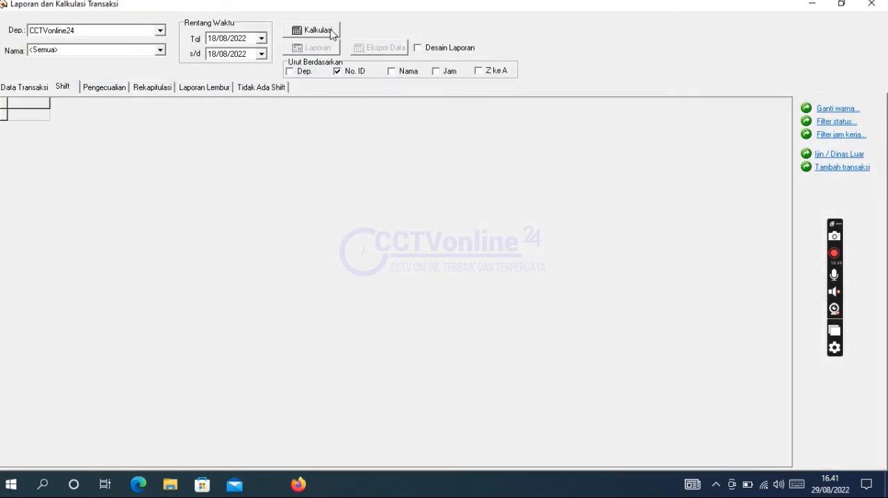
pyautogui.click(329, 31)
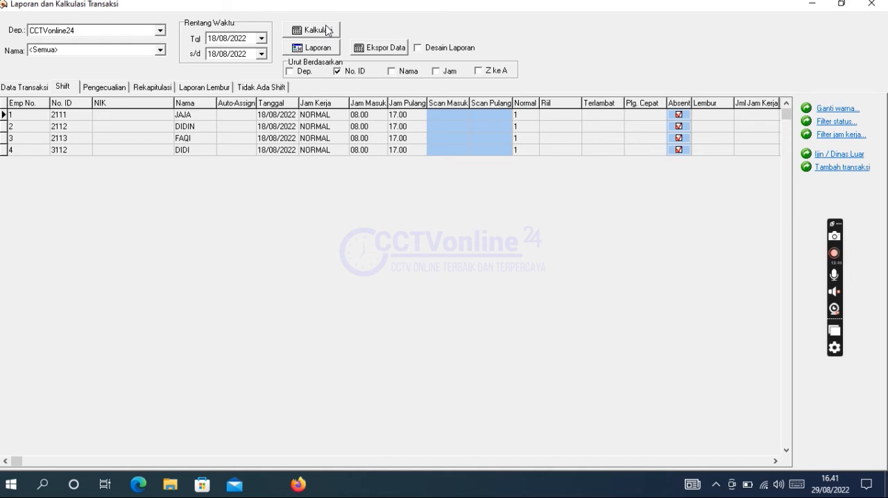
pyautogui.click(871, 4)
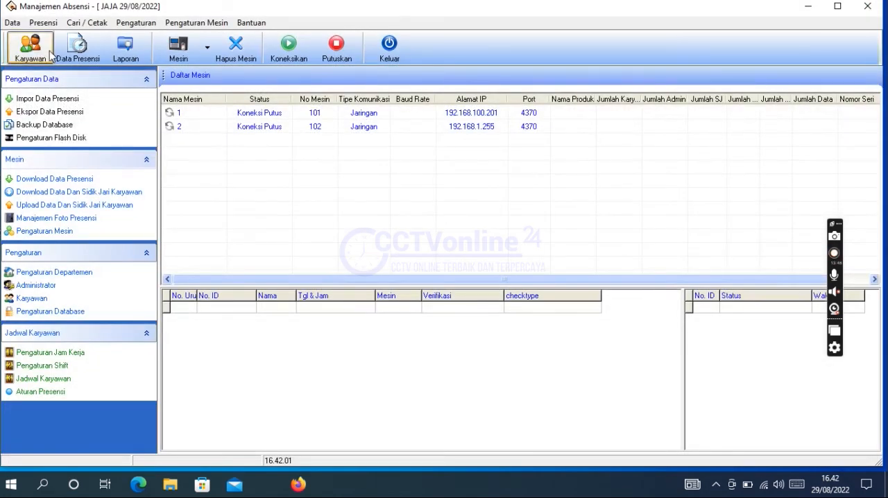
# Step: Add an employee directly under CCTVonline24 in the employee list, entering the employee's ID number and name
pyautogui.click(33, 59)
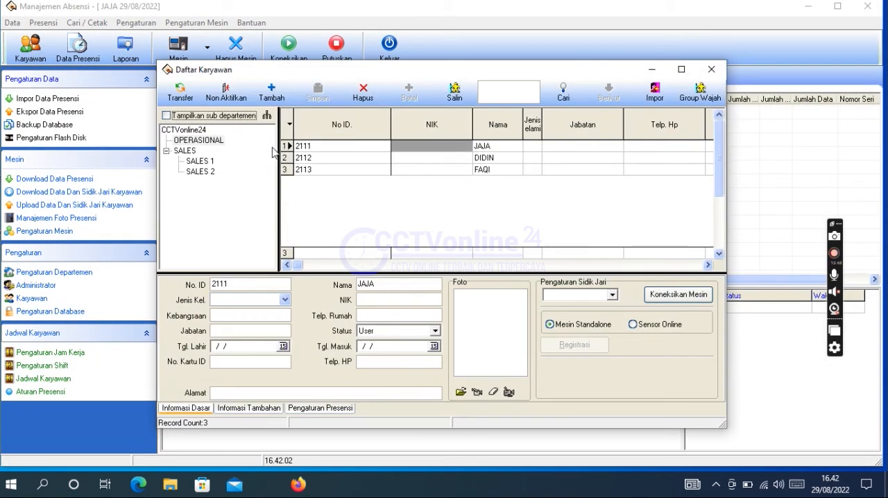
pyautogui.click(203, 130)
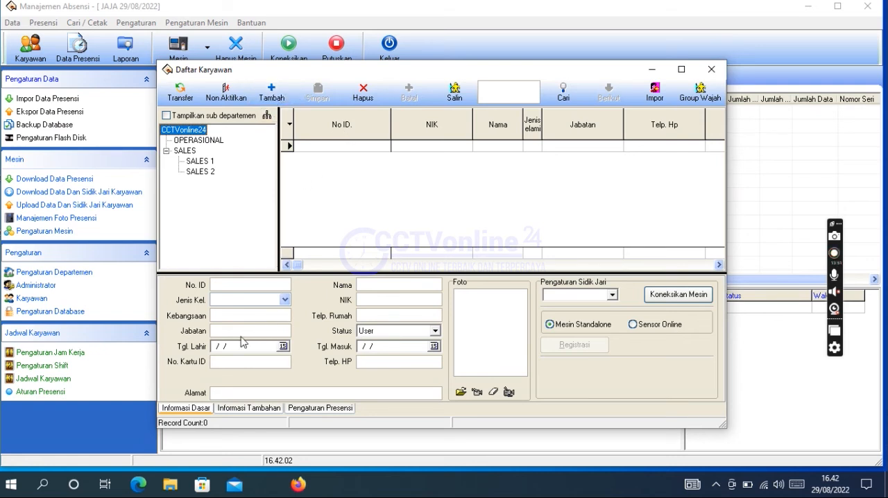
pyautogui.click(263, 288)
pyautogui.write('23113')
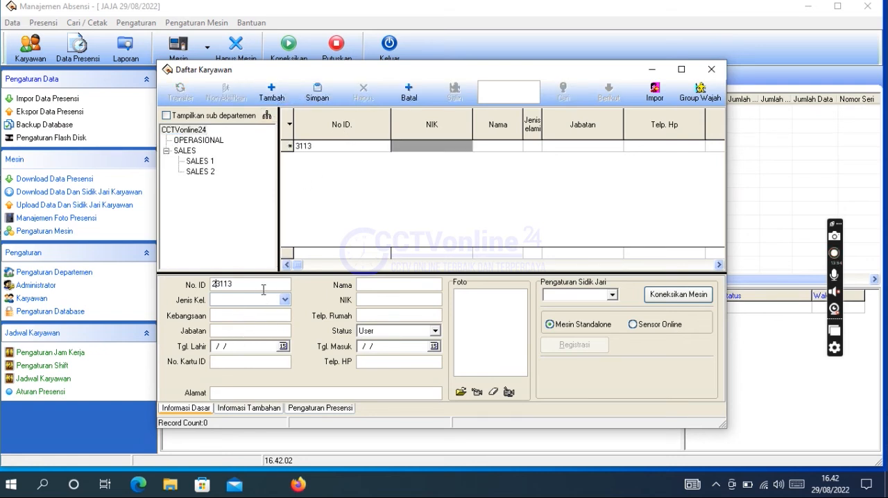
pyautogui.moveTo(246, 285); pyautogui.dragTo(221, 286)
pyautogui.press('BackSpace')
# Step: Add another employee under CCTVonline24 with an ID number and name, save the record and close the employee list
pyautogui.click(271, 90)
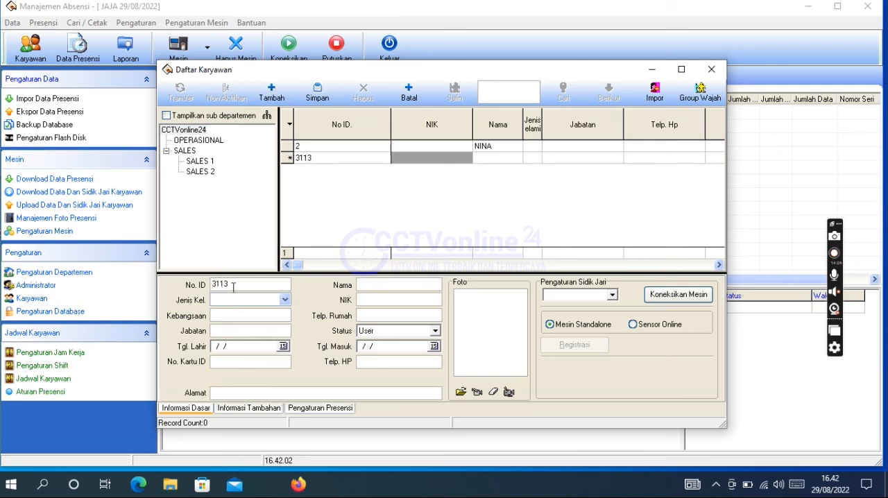
pyautogui.moveTo(236, 283); pyautogui.dragTo(200, 288)
pyautogui.write('7')
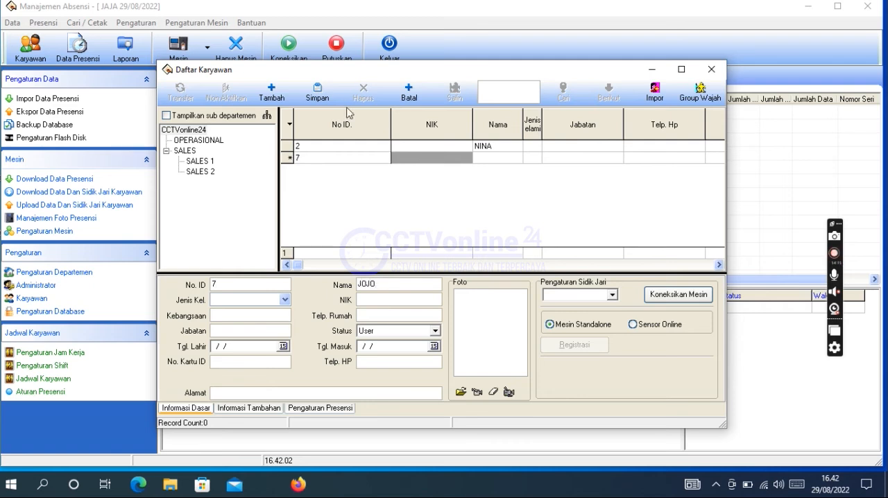
pyautogui.click(317, 92)
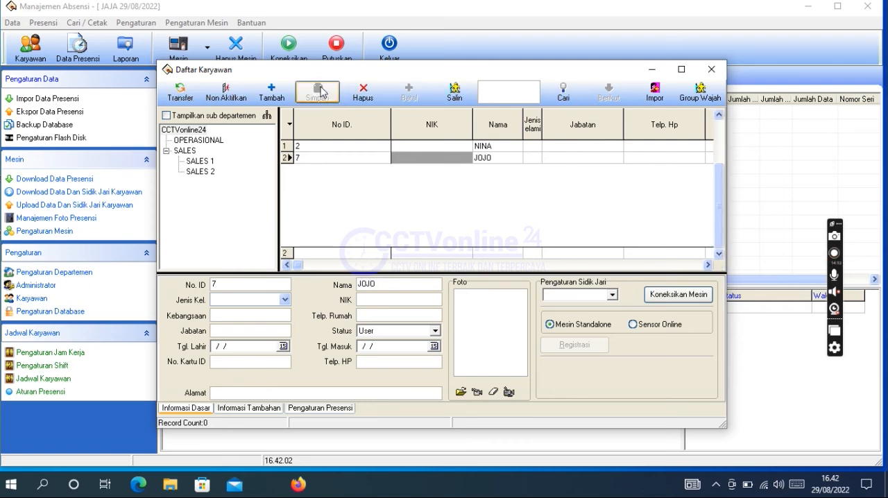
pyautogui.click(711, 69)
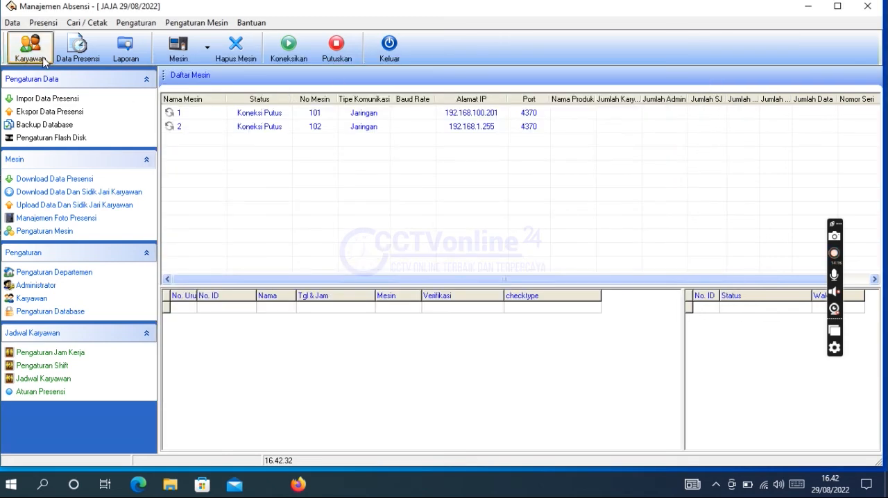
# Step: Import the attendance transaction data from the USB flash disk using the Lainnya (Color Version) machine type, confirm the import and close the flash disk settings
pyautogui.click(66, 141)
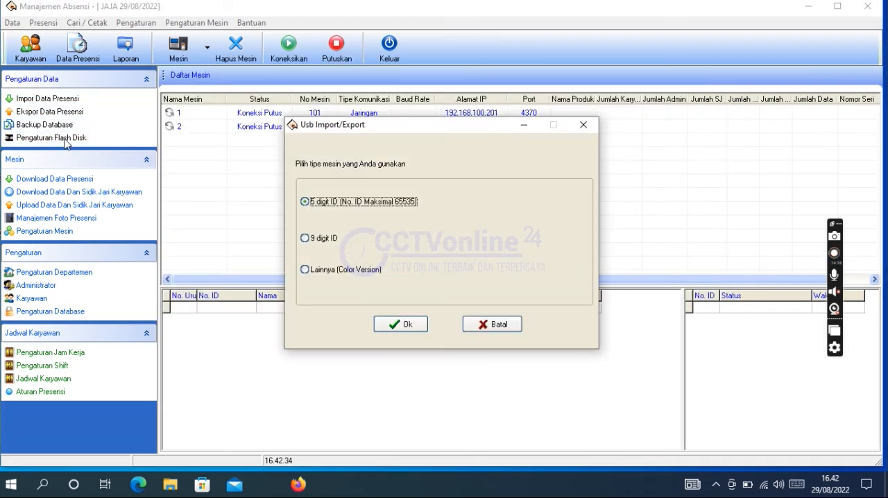
pyautogui.click(344, 269)
pyautogui.click(412, 334)
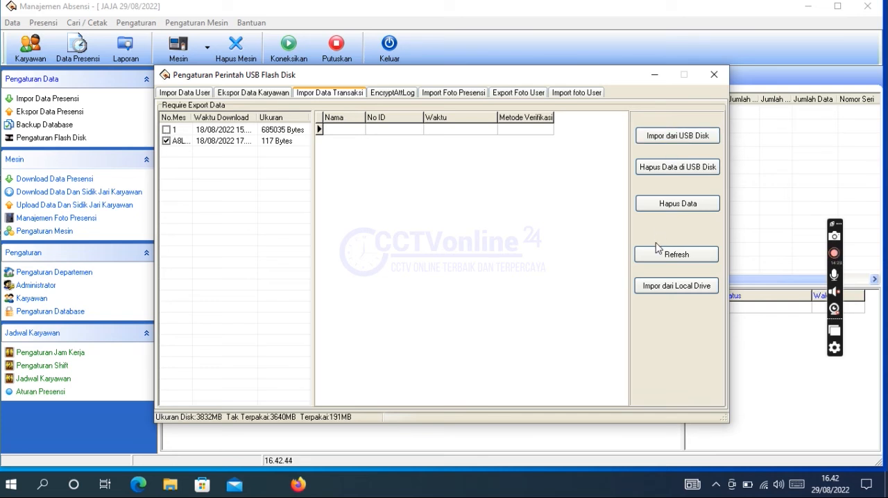
pyautogui.click(673, 139)
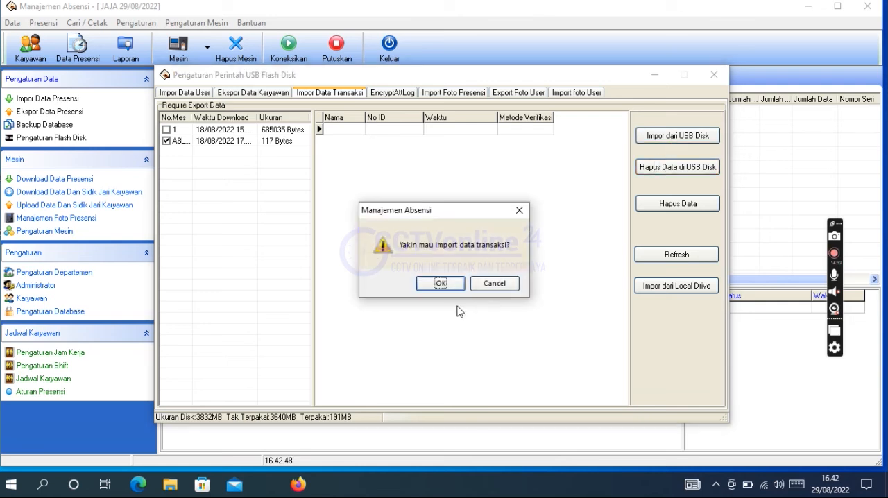
pyautogui.click(451, 286)
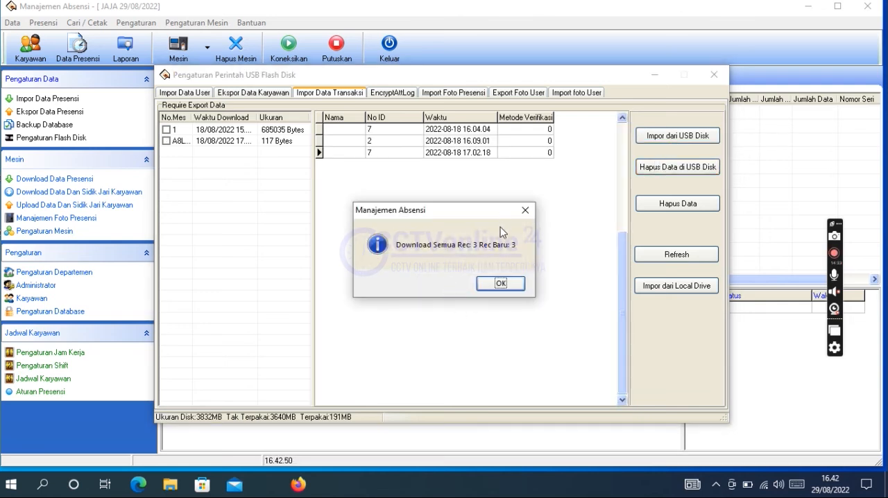
pyautogui.click(500, 283)
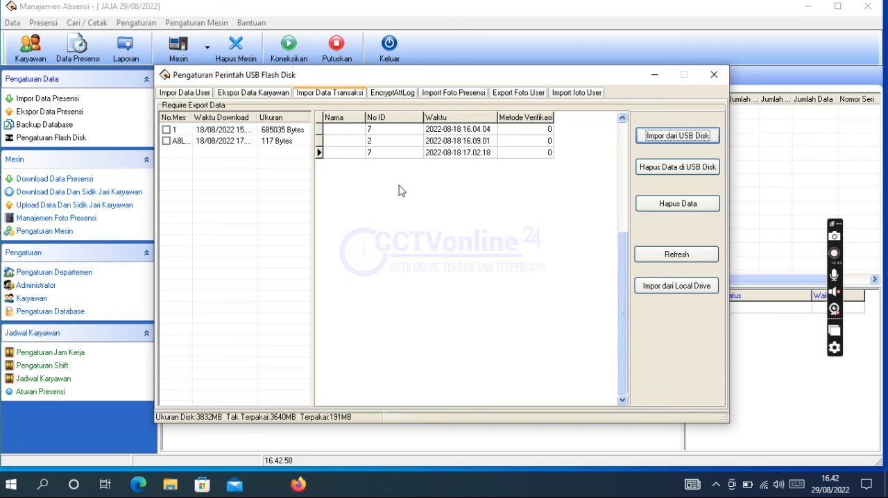
pyautogui.click(714, 76)
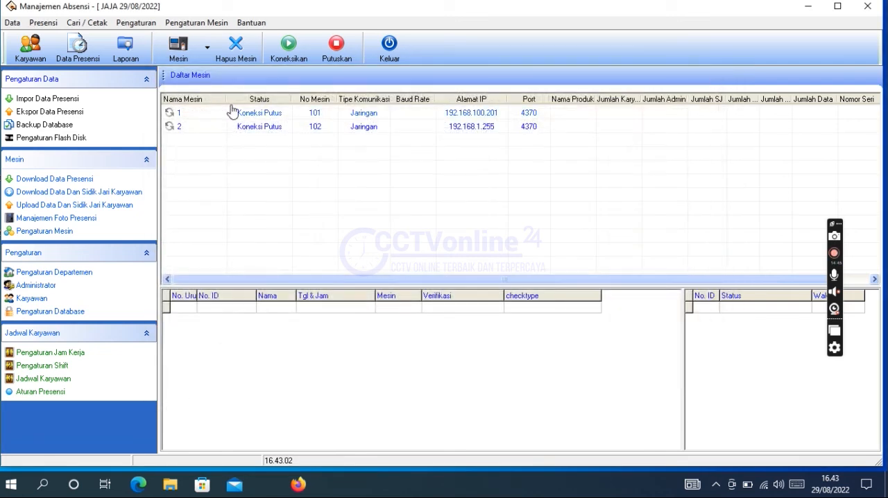
# Step: Calculate the 18/08/2022 attendance report for only the two newly added CCTVonline24 employees
pyautogui.click(123, 55)
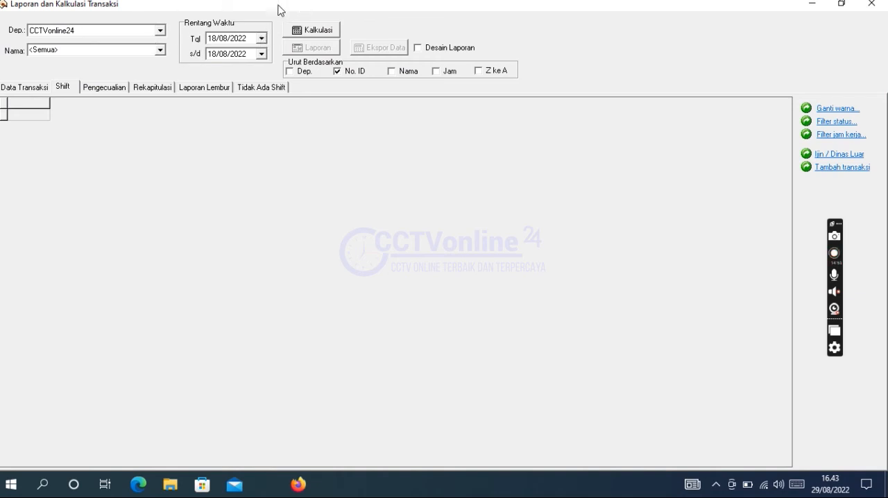
pyautogui.click(160, 31)
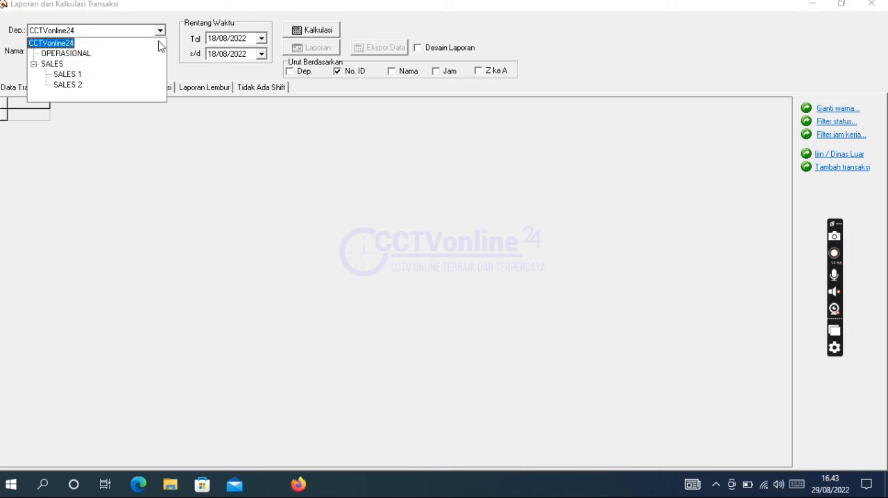
pyautogui.click(189, 23)
pyautogui.click(160, 51)
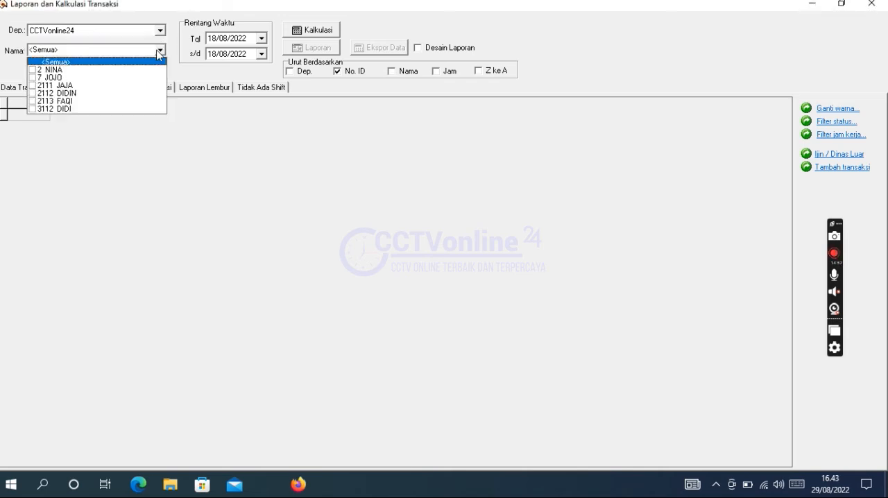
pyautogui.click(33, 69)
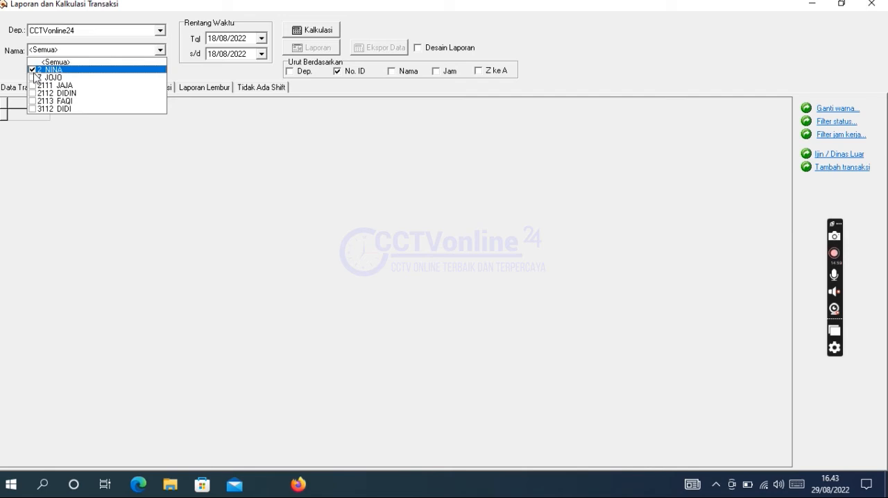
pyautogui.click(32, 77)
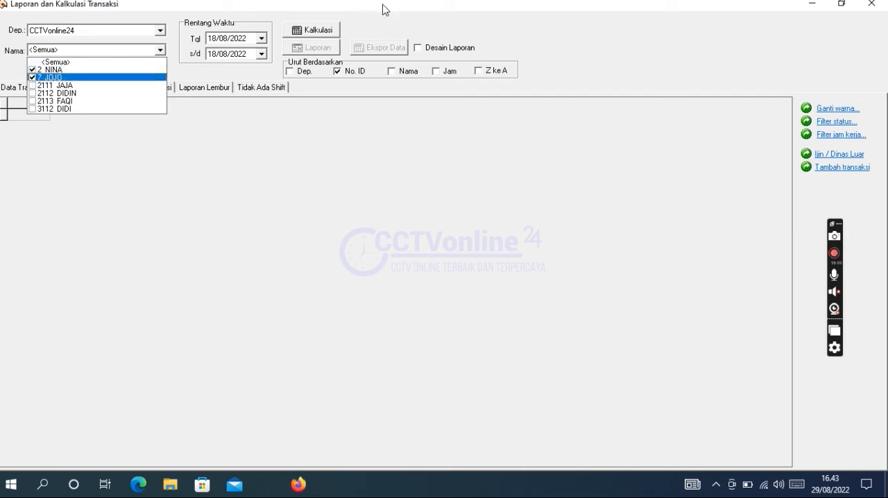
pyautogui.click(325, 33)
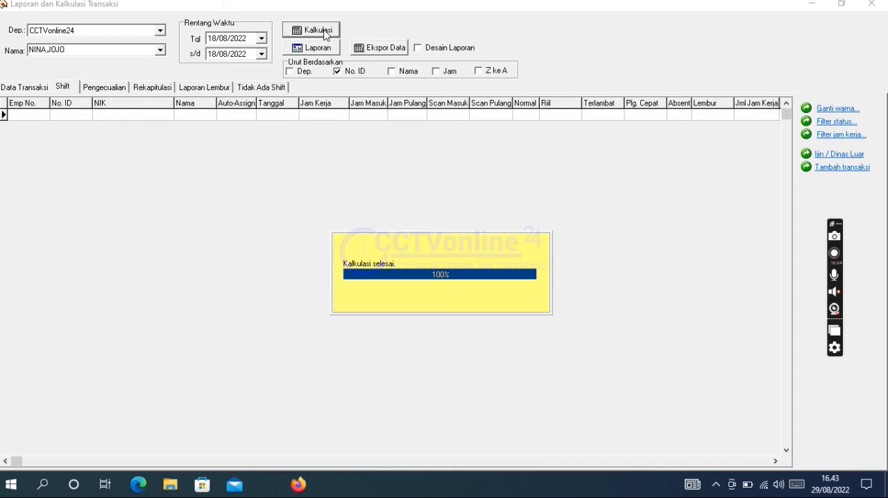
# Step: Review the two employees' transaction data and shift table, recalculate with start date 18/08/2022 and close the report
pyautogui.click(39, 91)
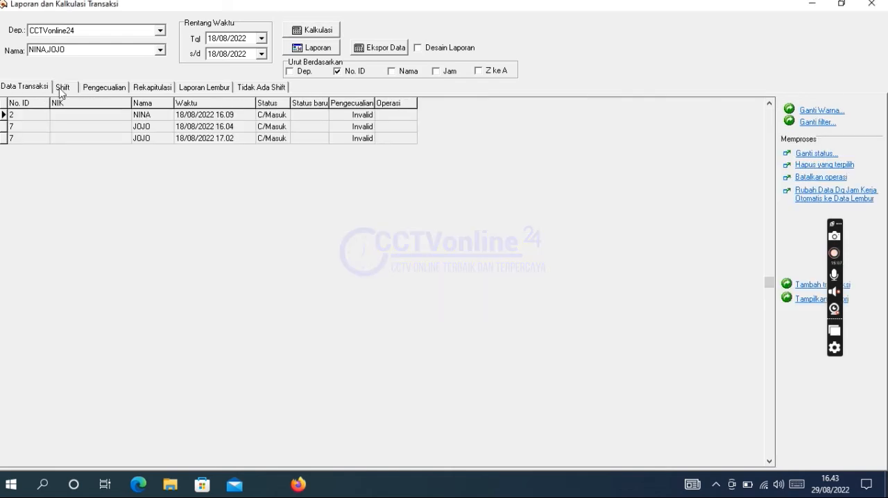
pyautogui.click(62, 89)
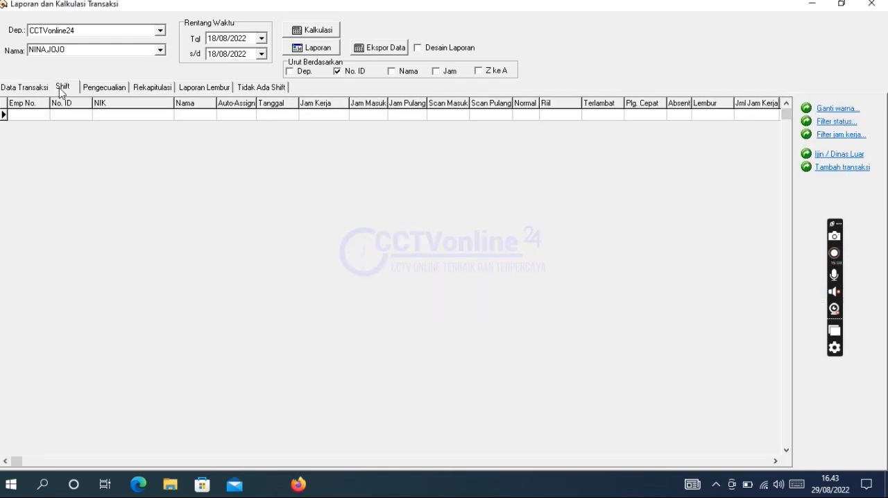
pyautogui.click(261, 39)
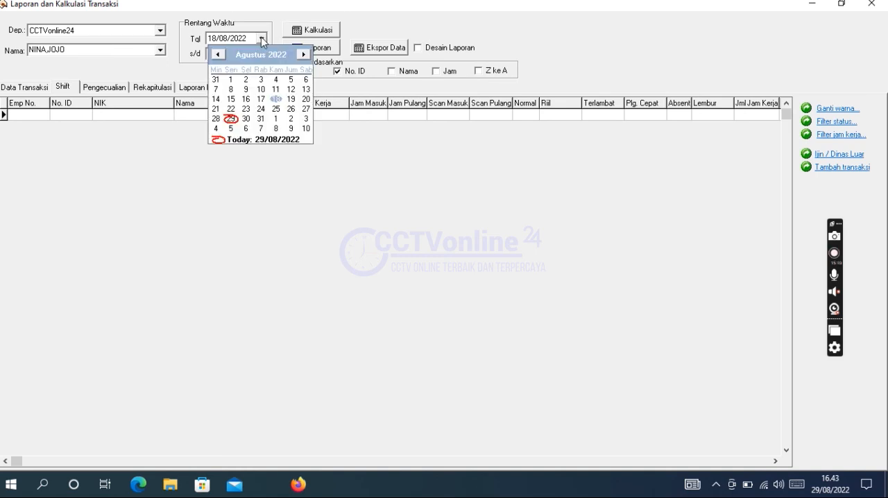
pyautogui.click(276, 100)
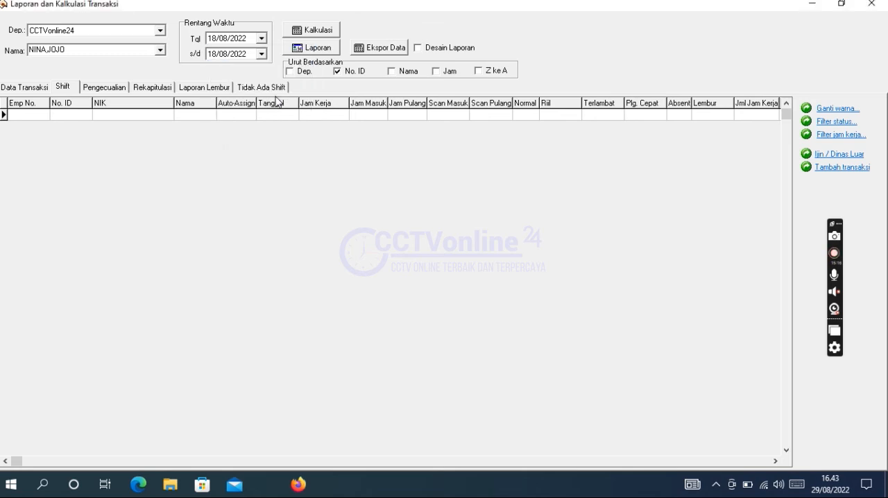
pyautogui.click(328, 32)
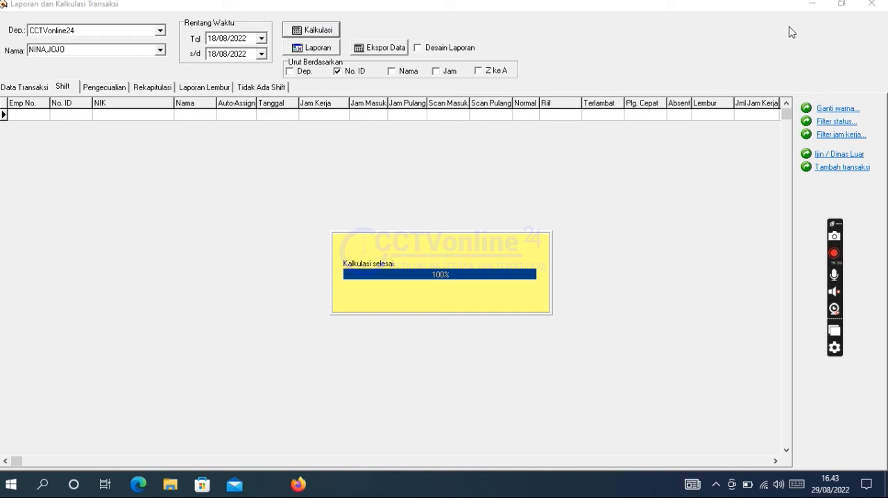
pyautogui.click(871, 5)
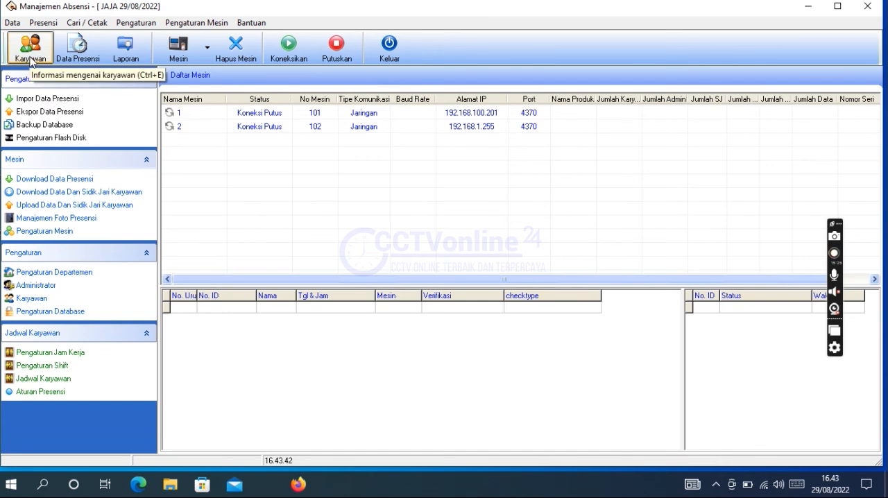
# Step: Open the employee work schedules and show the employees of the CCTVonline24 department
pyautogui.click(136, 23)
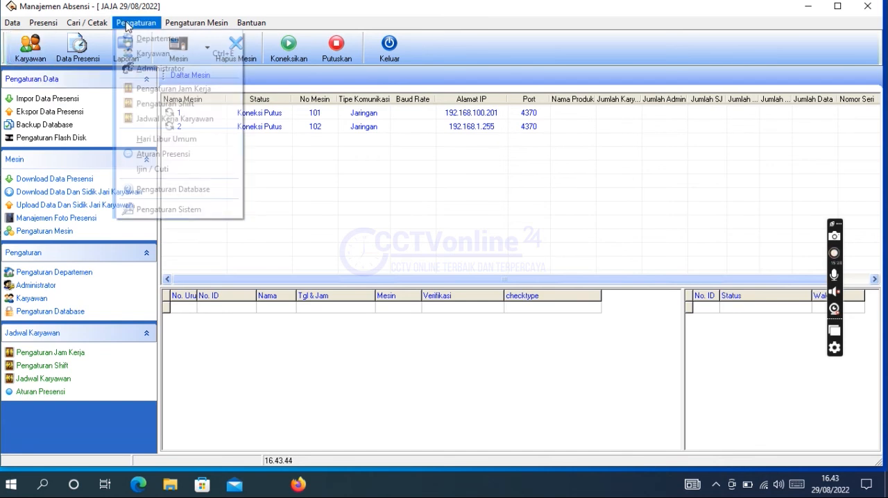
pyautogui.click(174, 118)
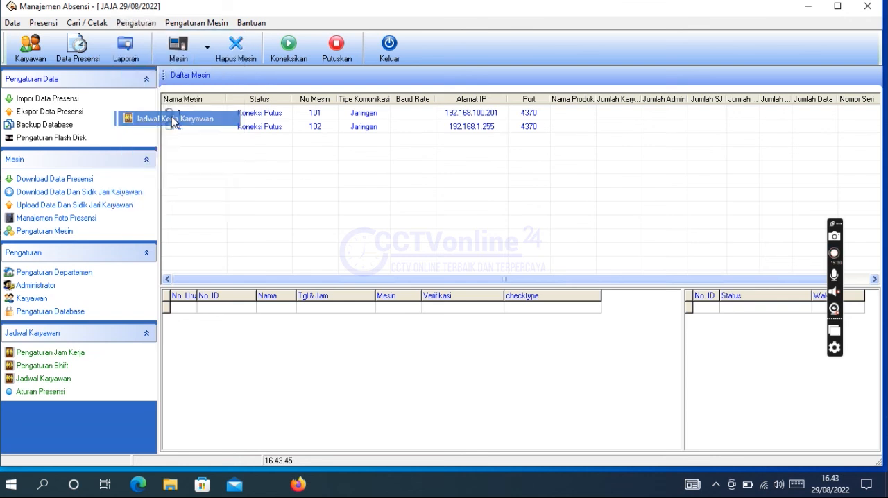
pyautogui.click(185, 111)
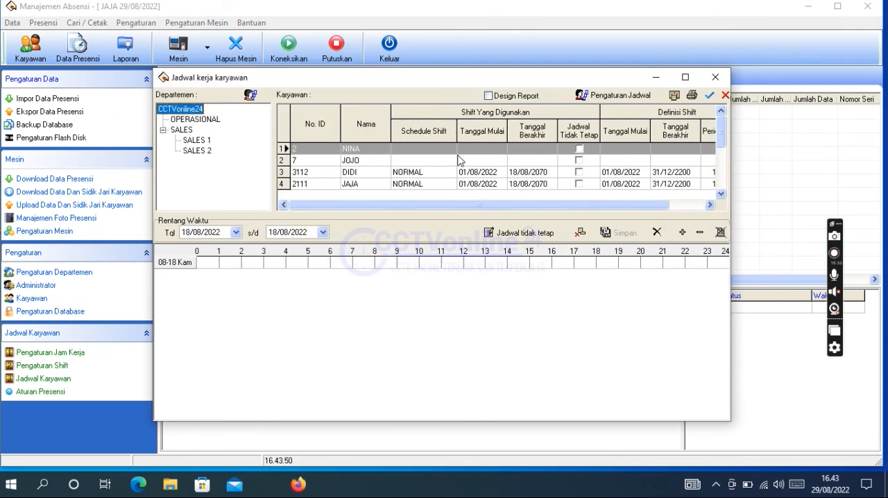
pyautogui.click(303, 160)
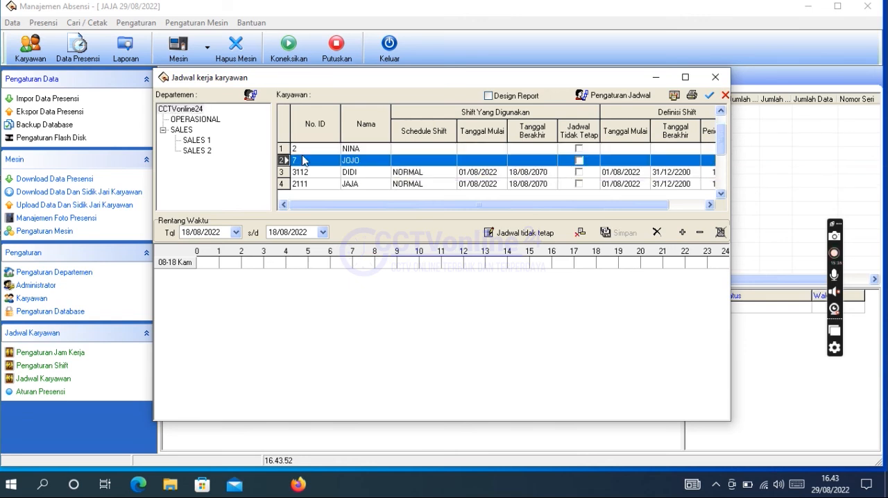
pyautogui.click(315, 150)
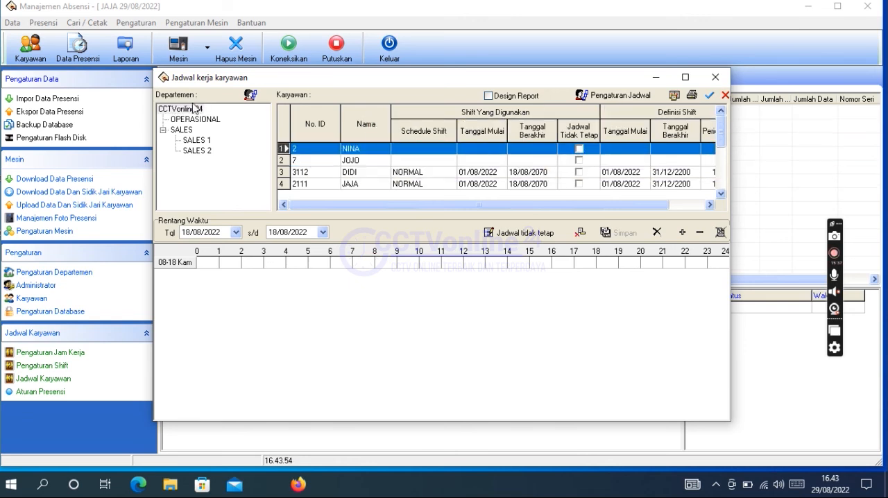
pyautogui.click(709, 95)
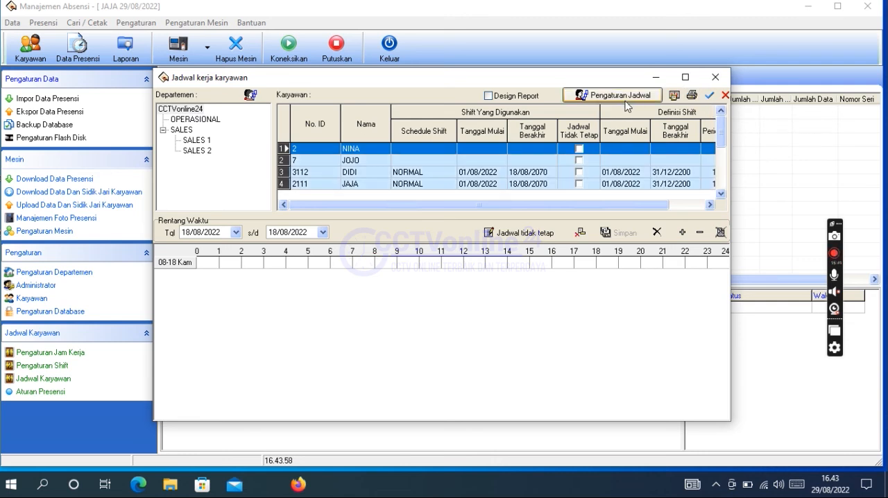
pyautogui.click(628, 95)
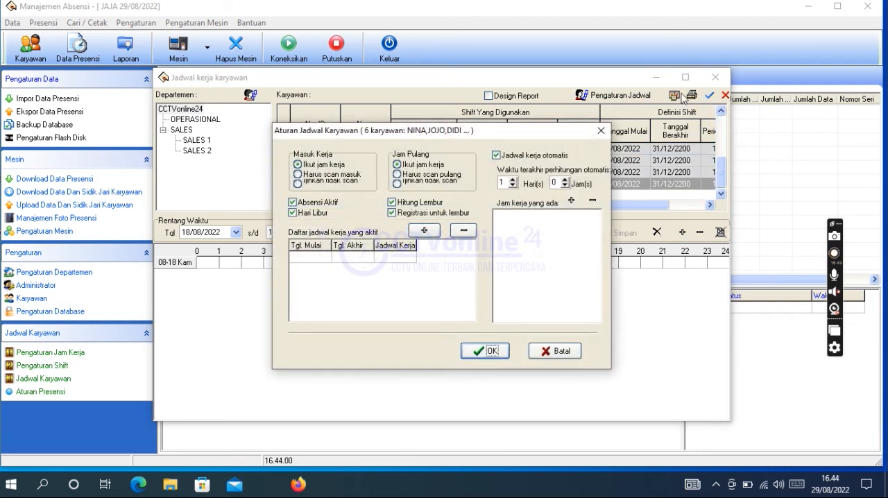
pyautogui.click(601, 131)
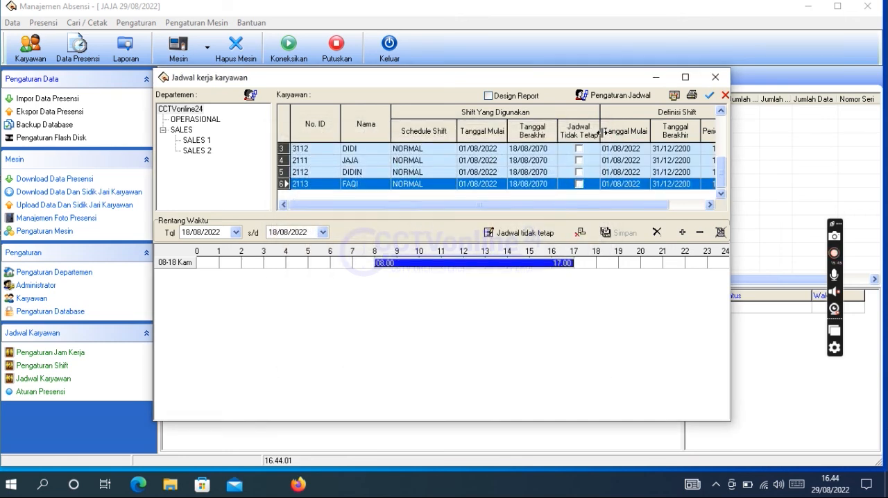
pyautogui.click(540, 172)
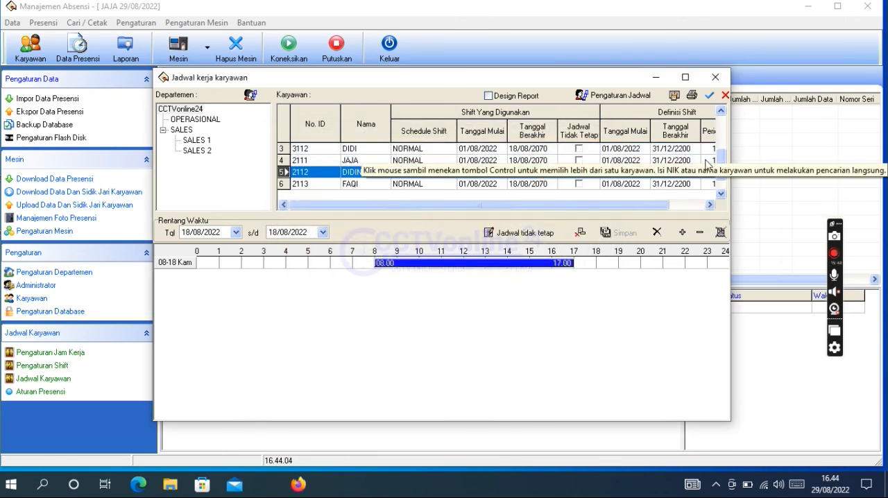
pyautogui.moveTo(719, 163); pyautogui.dragTo(723, 94)
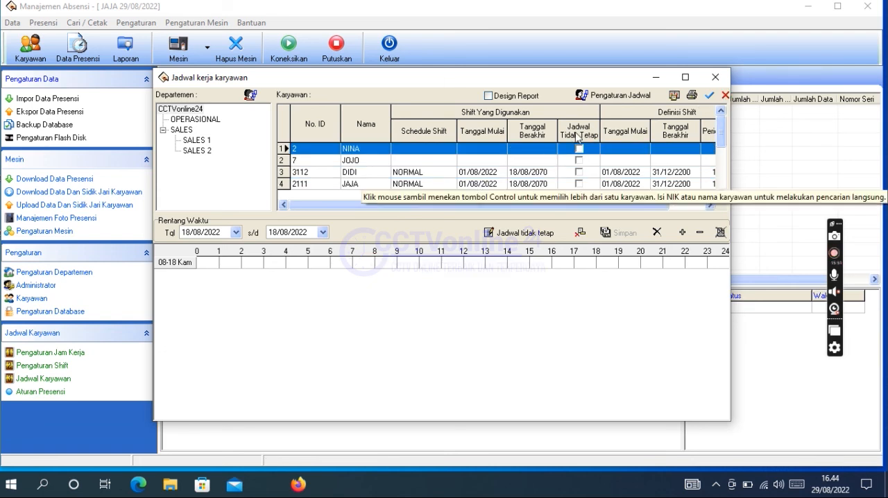
pyautogui.click(541, 172)
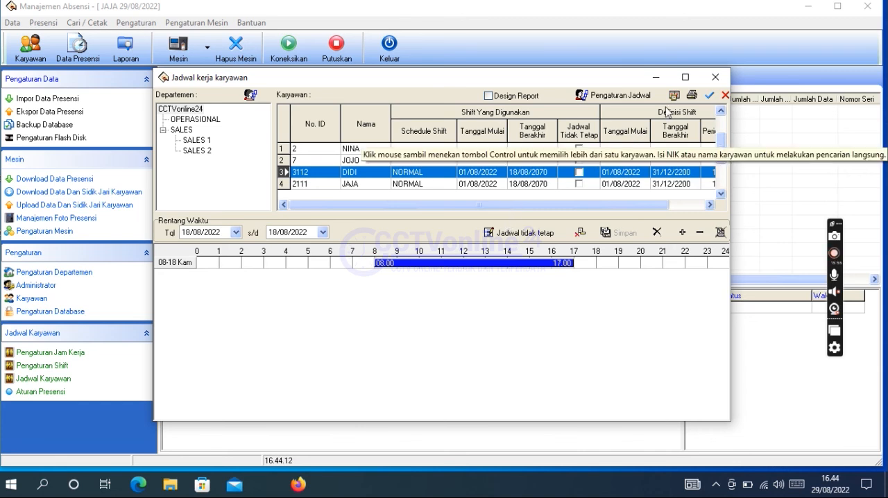
pyautogui.click(709, 94)
pyautogui.click(676, 97)
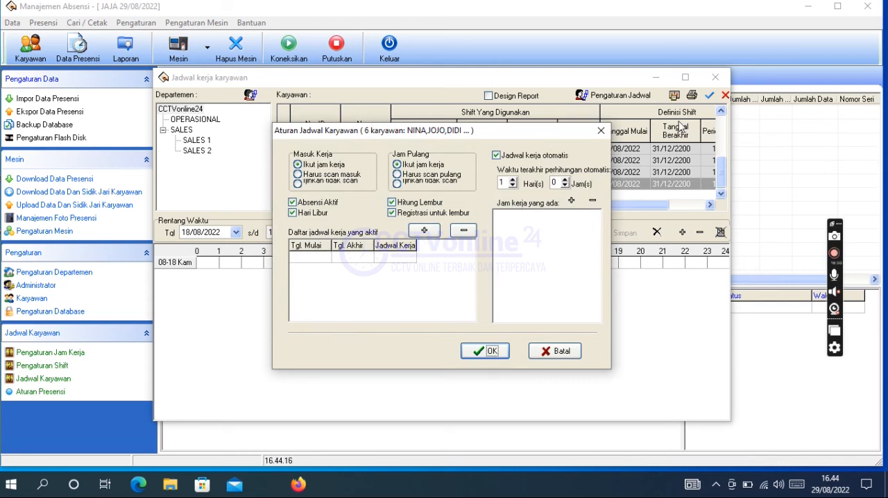
pyautogui.click(600, 132)
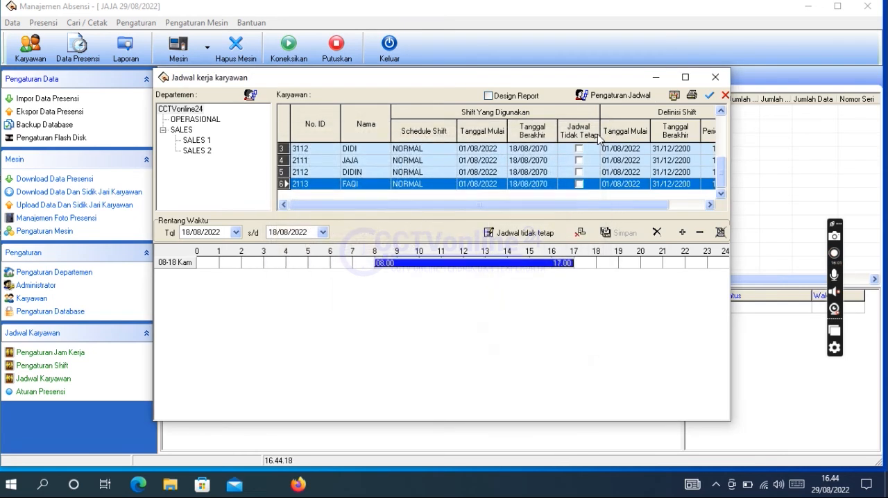
pyautogui.click(517, 185)
pyautogui.moveTo(721, 175); pyautogui.dragTo(721, 128)
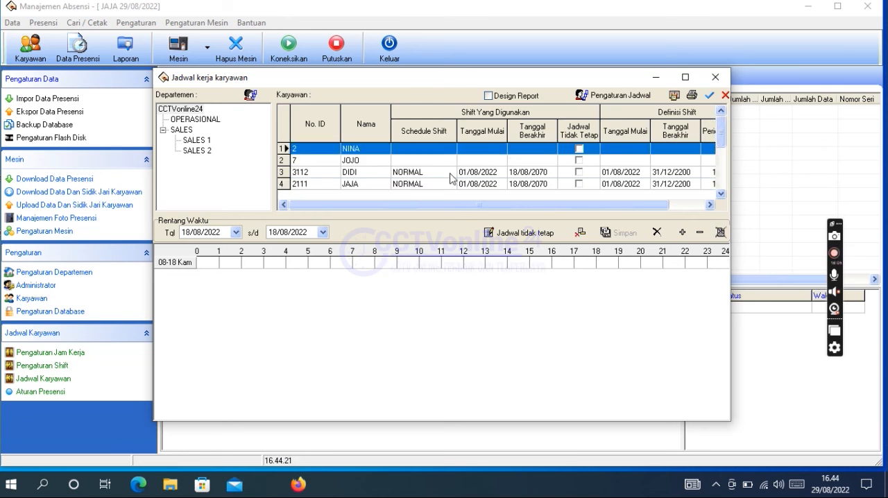
pyautogui.click(709, 97)
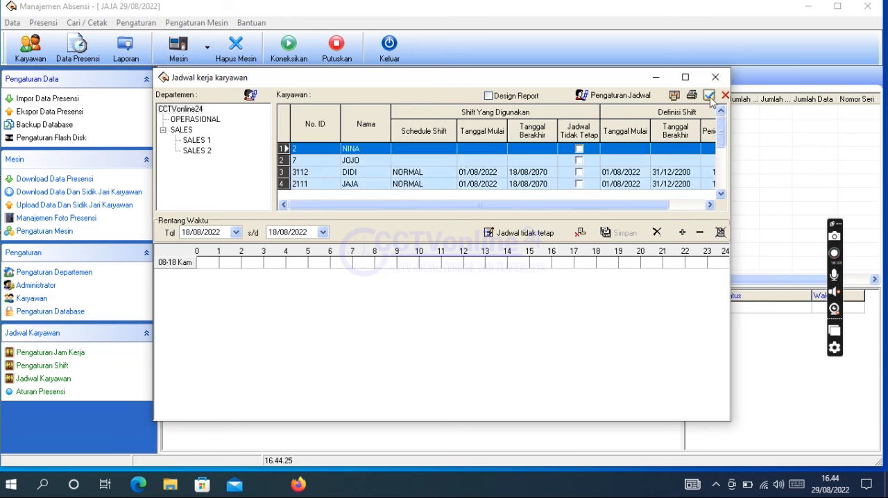
pyautogui.click(605, 97)
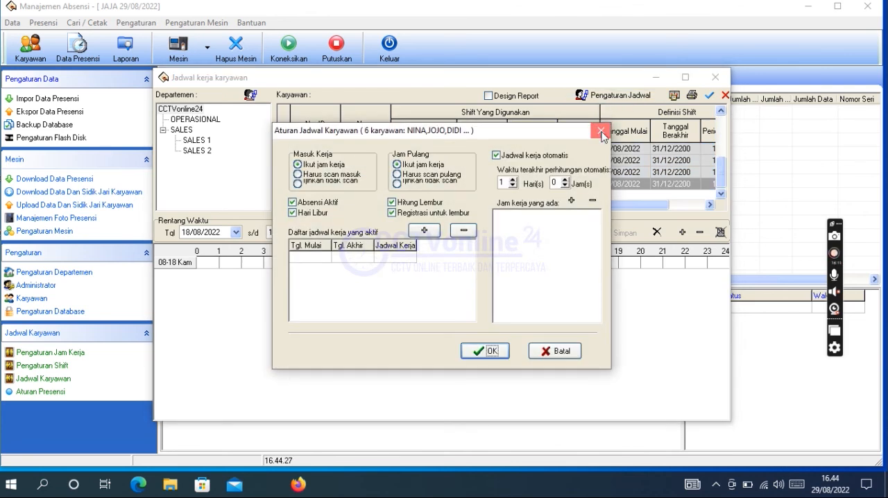
pyautogui.click(600, 130)
pyautogui.click(566, 174)
pyautogui.moveTo(721, 165); pyautogui.dragTo(721, 117)
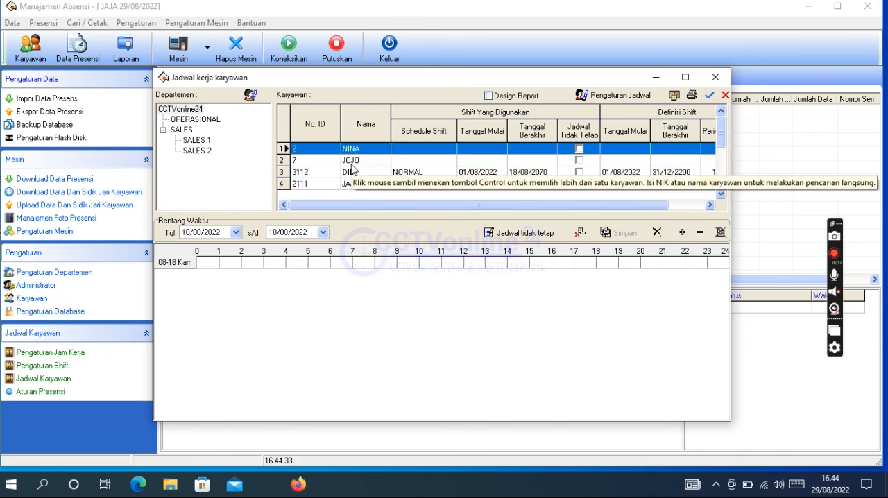
# Step: Assign the NORMAL shift to the two unscheduled CCTVonline24 employees from 18/08/2021 to 18/08/2070, and close the work schedules
pyautogui.click(281, 160)
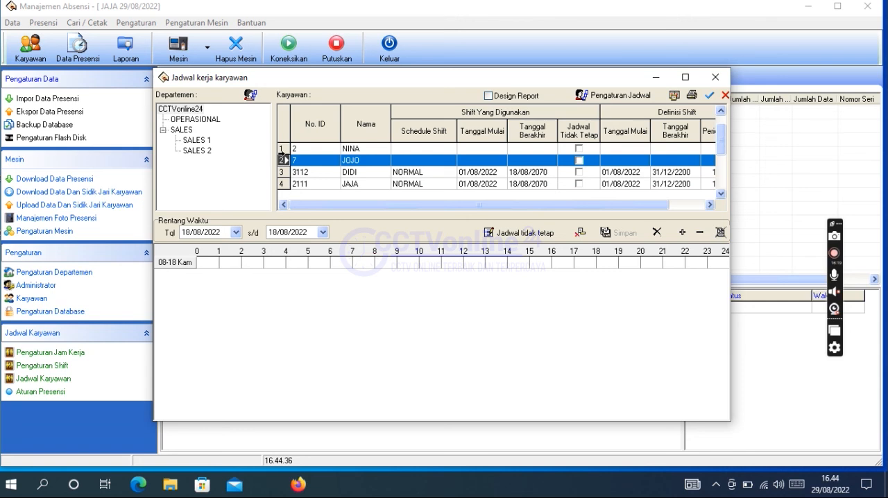
pyautogui.keyDown('shift'); pyautogui.click(283, 147); pyautogui.keyUp('shift')
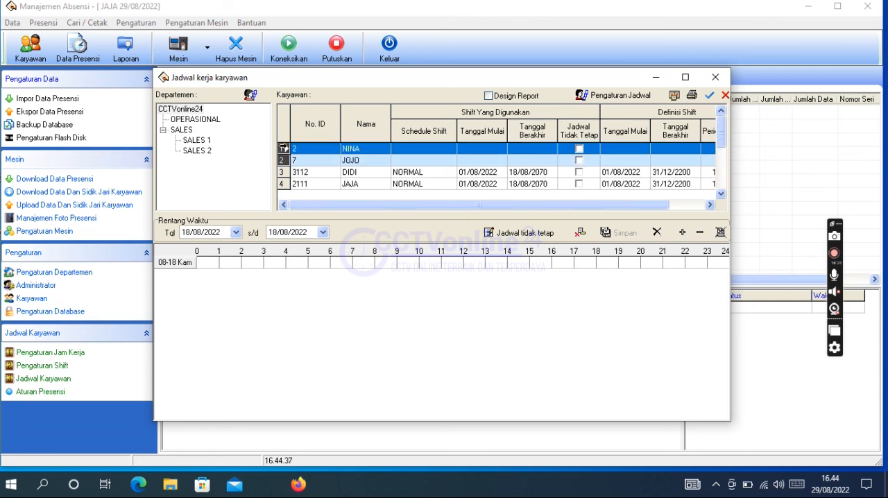
pyautogui.click(620, 97)
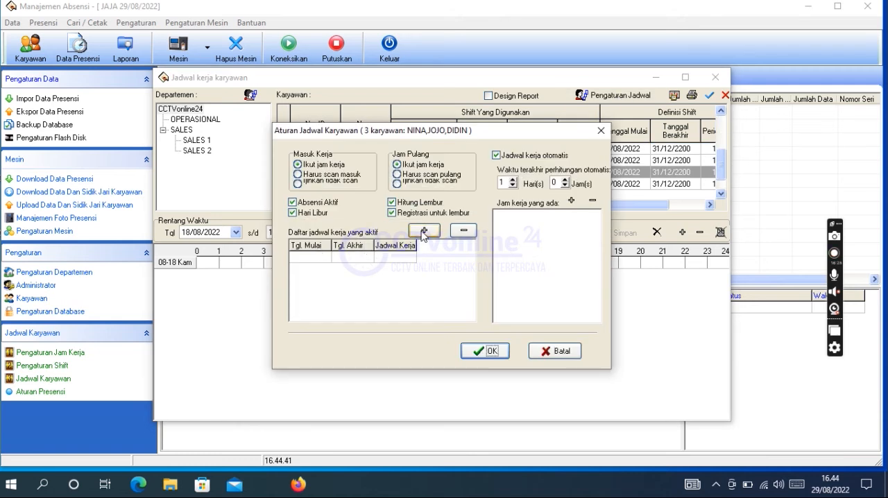
pyautogui.click(424, 231)
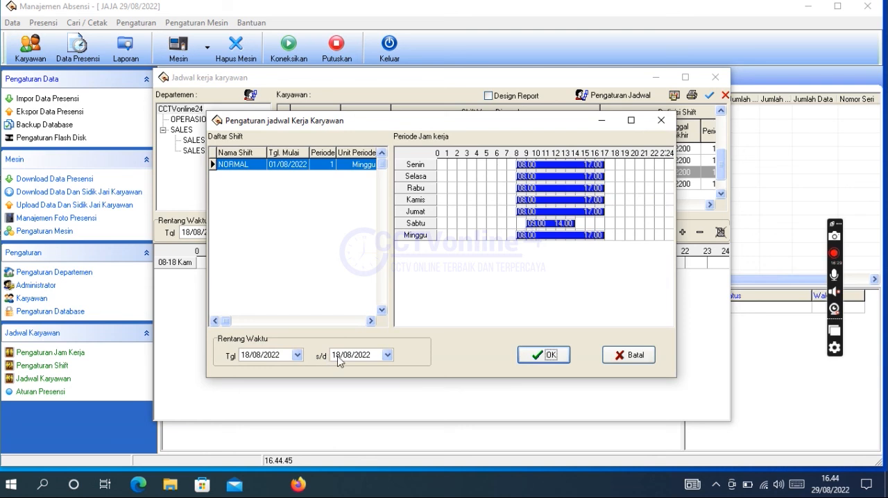
pyautogui.click(361, 360)
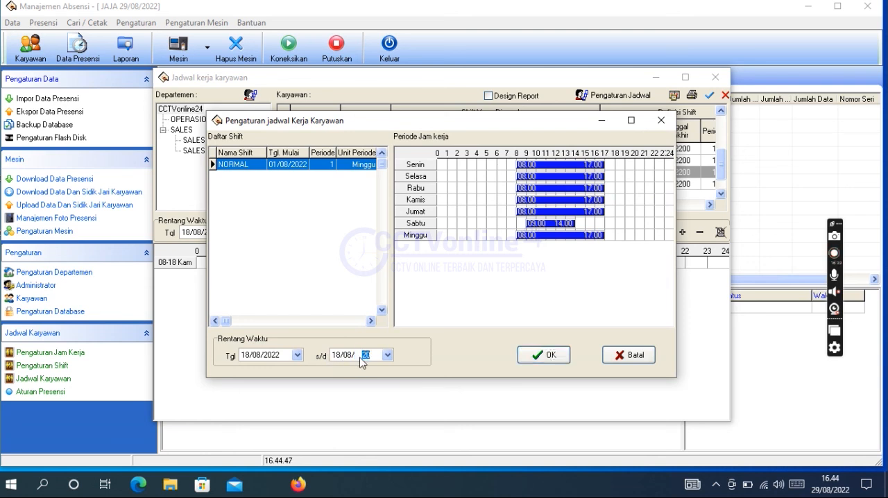
pyautogui.click(274, 358)
pyautogui.click(548, 355)
pyautogui.click(486, 353)
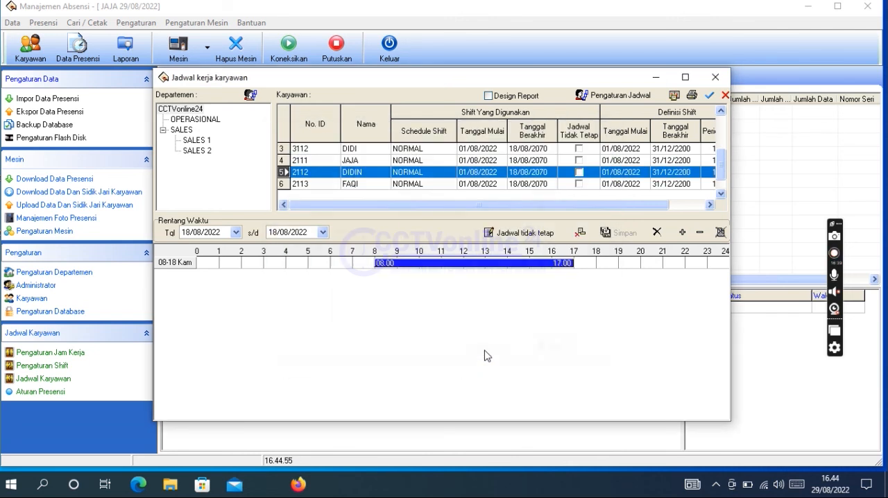
pyautogui.click(712, 82)
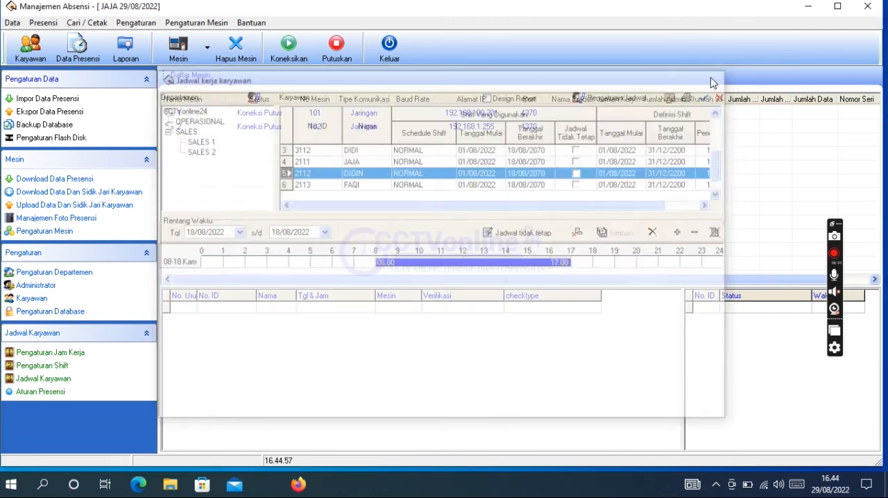
# Step: Calculate the 18/08/2022 attendance report for both newly scheduled CCTVonline24 employees
pyautogui.click(132, 54)
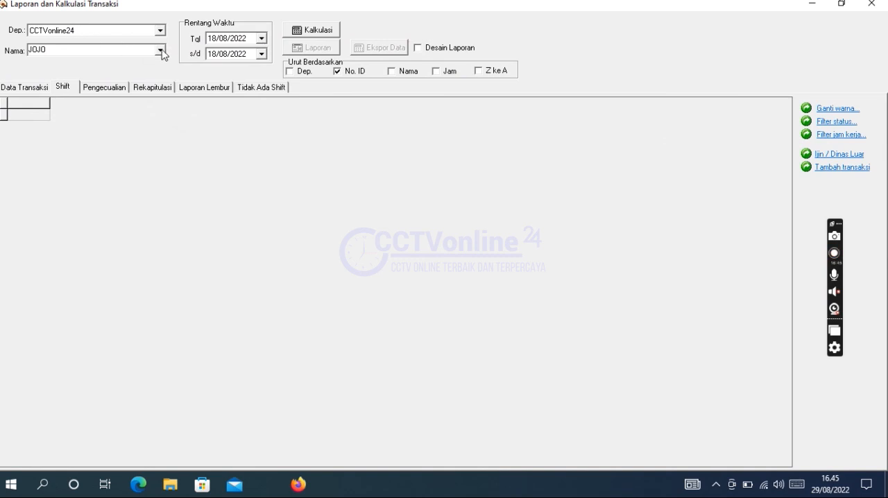
pyautogui.click(160, 50)
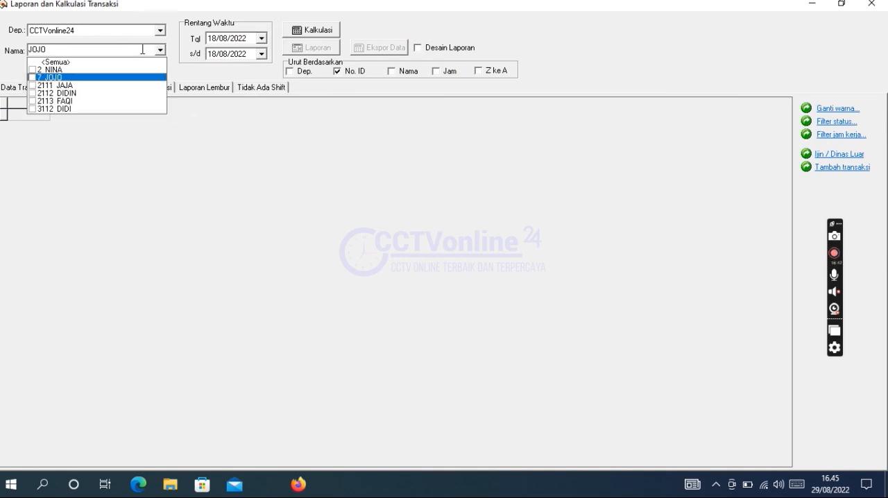
pyautogui.click(32, 70)
pyautogui.click(314, 33)
pyautogui.click(314, 33)
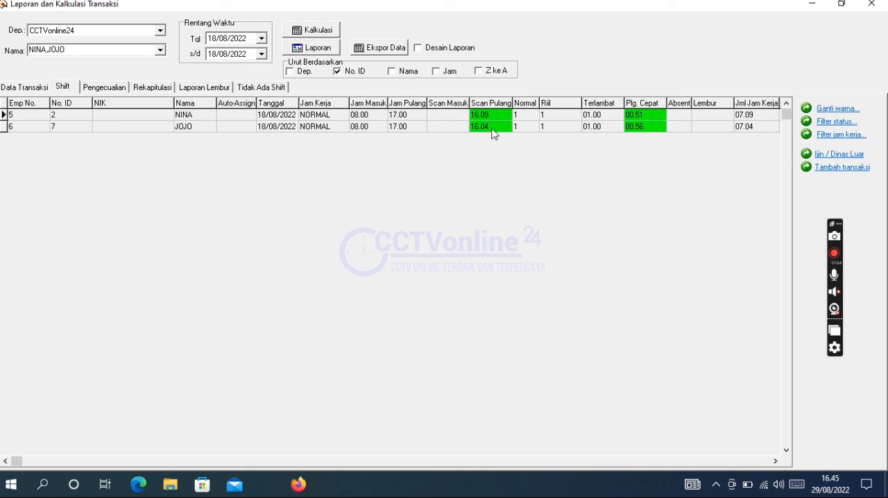
# Step: Exclude Emp No., Akhir Pekan, Hari Libur, Jml Kehadiran and the Lembur Hari Normal, Akhir Pekan and Hari Libur columns from the shift data export
pyautogui.click(391, 51)
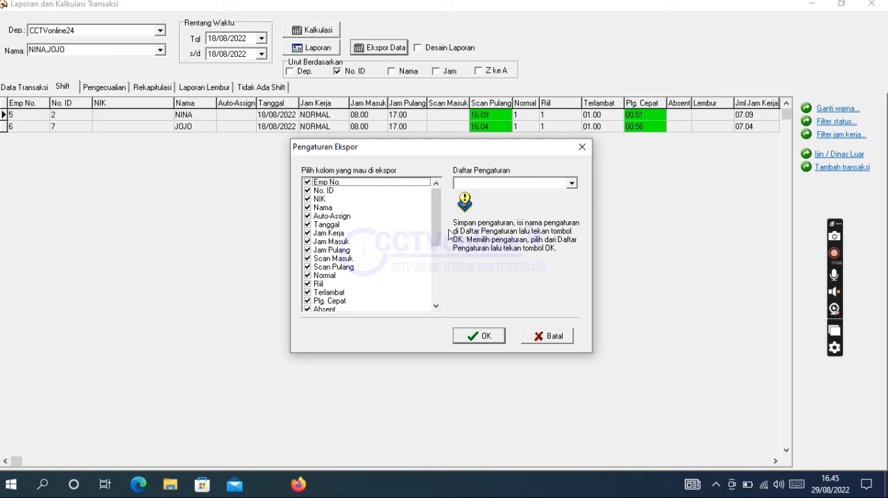
pyautogui.scroll(-5, 435, 301)
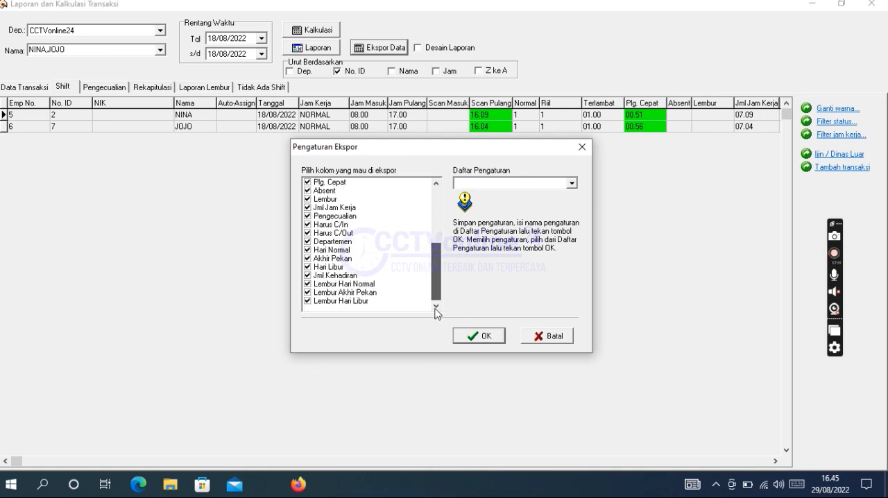
pyautogui.click(307, 301)
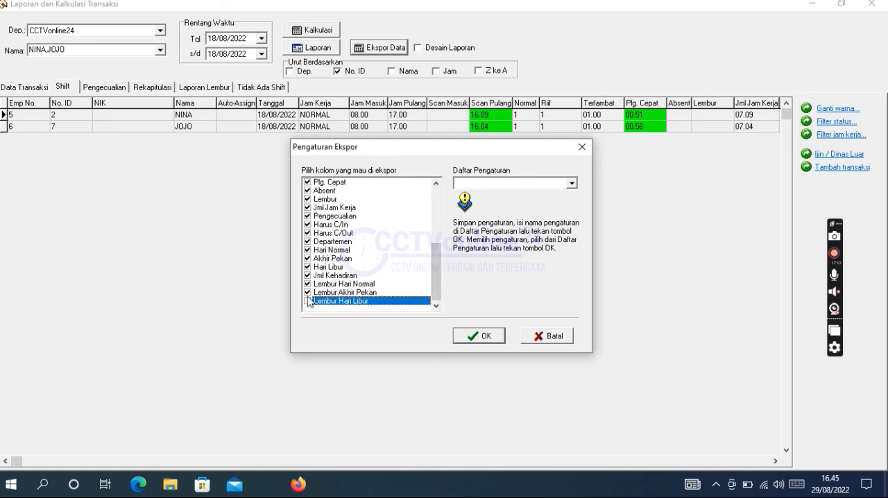
pyautogui.click(308, 293)
pyautogui.click(307, 284)
pyautogui.click(308, 276)
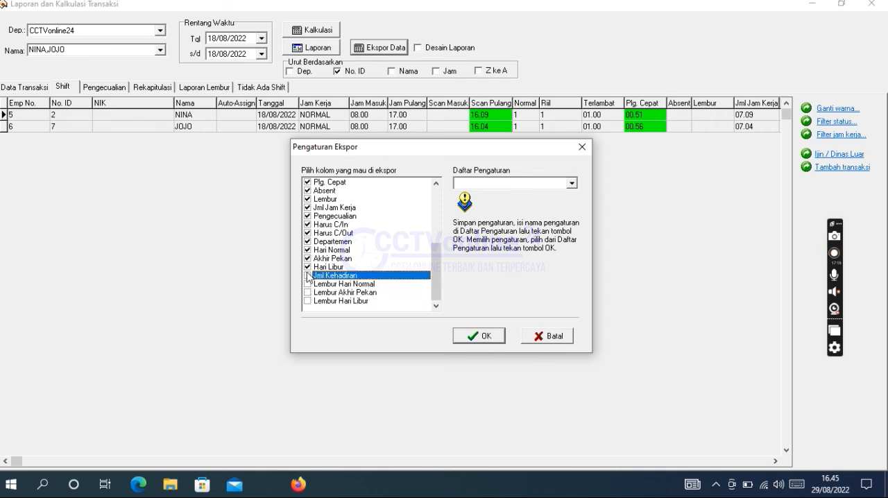
pyautogui.click(308, 268)
pyautogui.click(308, 258)
pyautogui.click(308, 249)
pyautogui.click(309, 225)
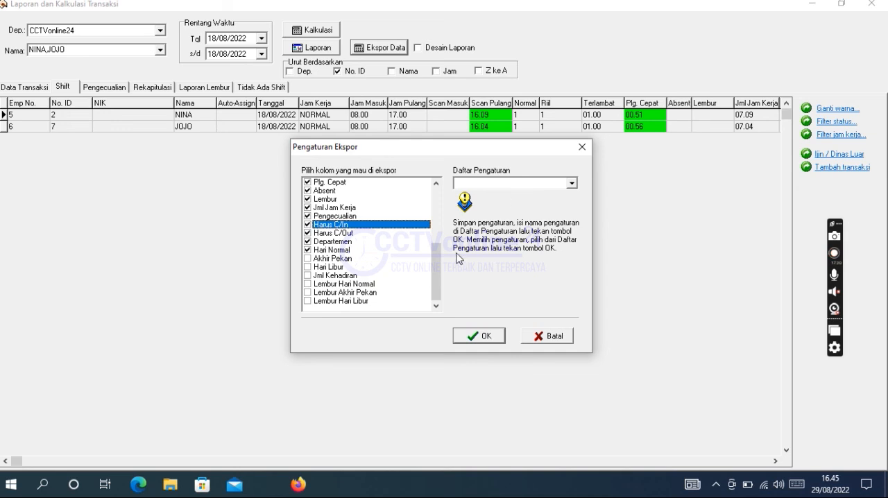
pyautogui.moveTo(438, 269); pyautogui.dragTo(437, 204)
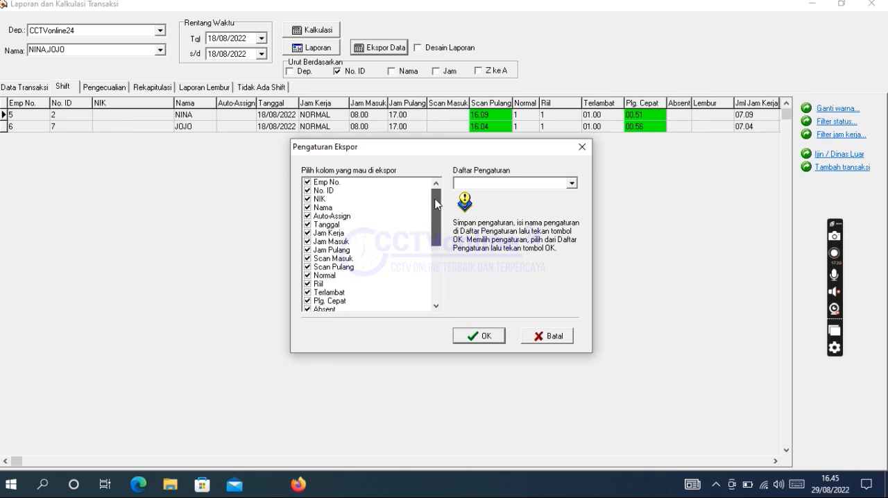
pyautogui.click(308, 182)
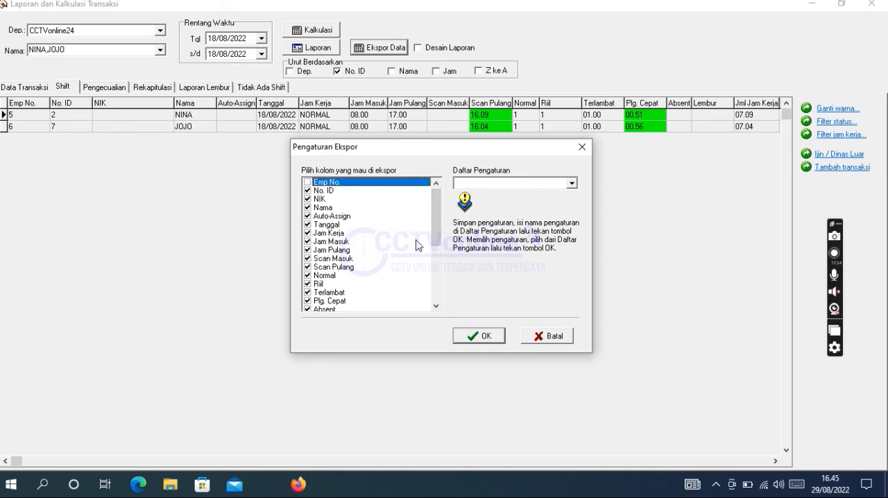
# Step: Export the shift data to the Desktop as a Microsoft Excel file named TEST1 and close the attendance report
pyautogui.click(467, 339)
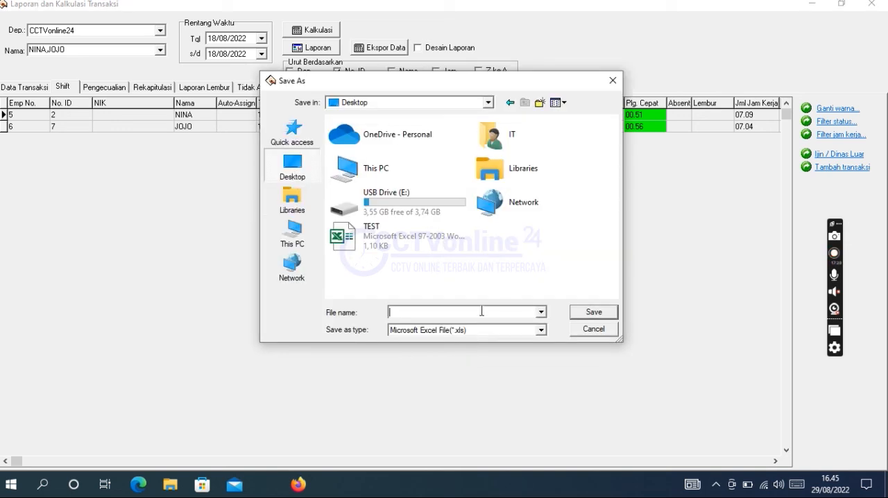
pyautogui.write('TEST')
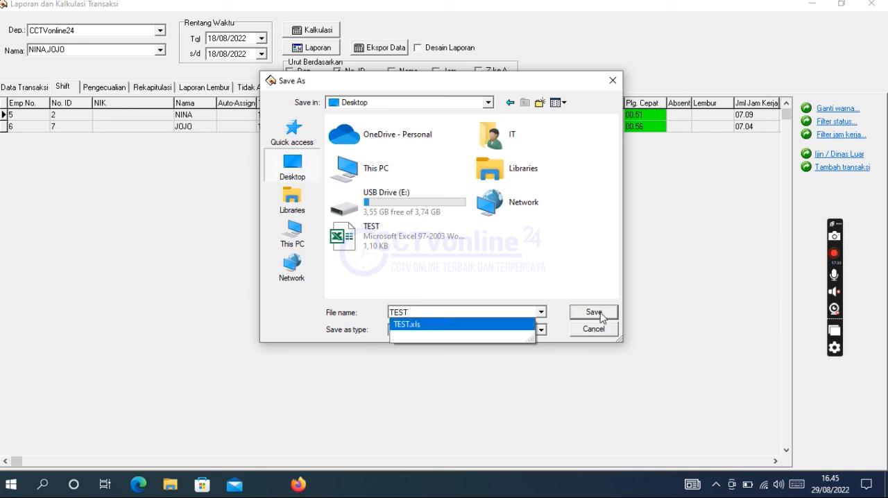
pyautogui.write('1')
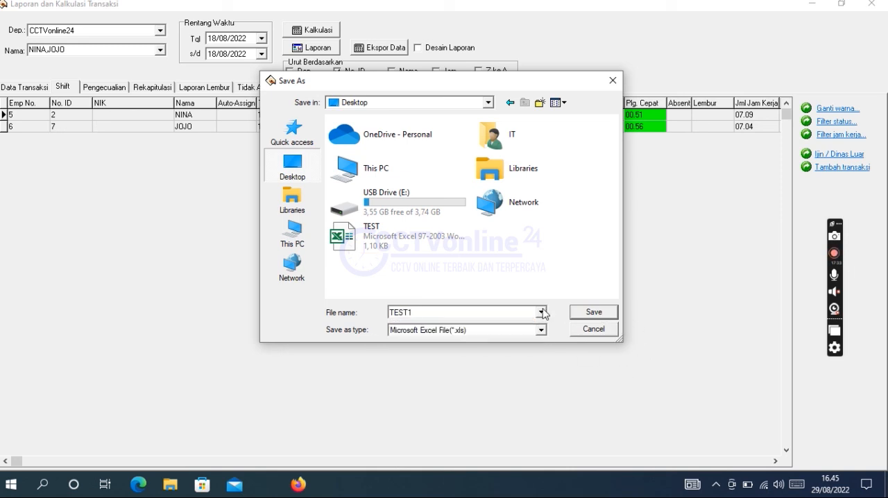
pyautogui.click(577, 312)
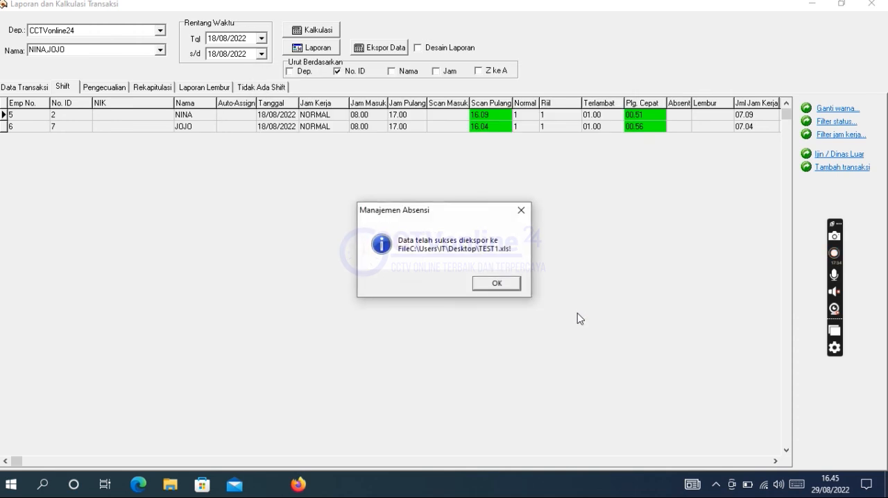
pyautogui.click(503, 284)
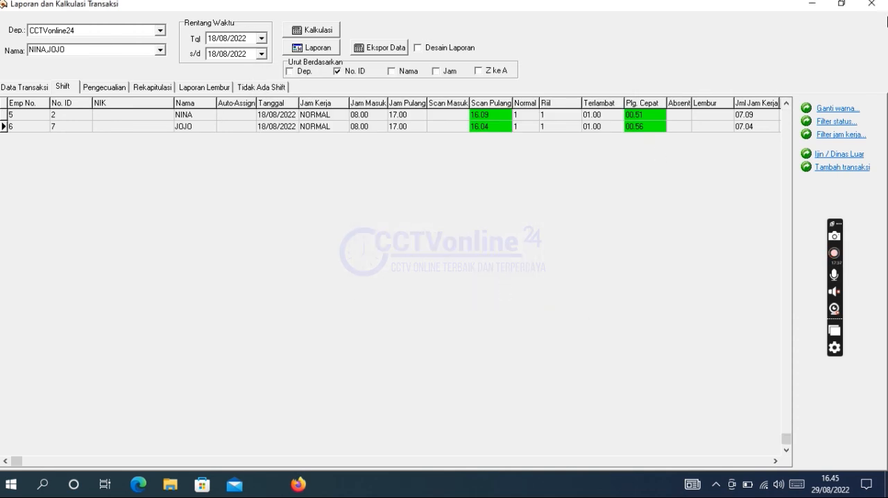
pyautogui.click(870, 8)
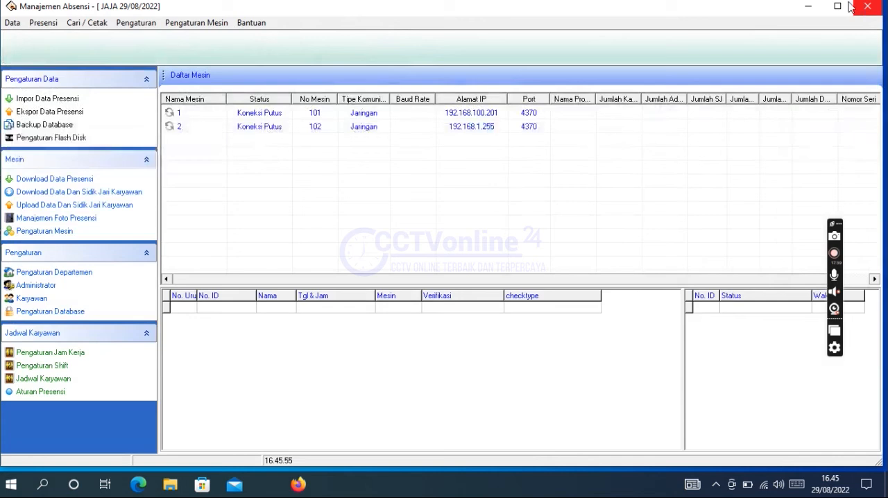
# Step: Open the exported TEST1 file from the desktop in Excel, check both employees' Scan Pulang times and close it
pyautogui.click(810, 9)
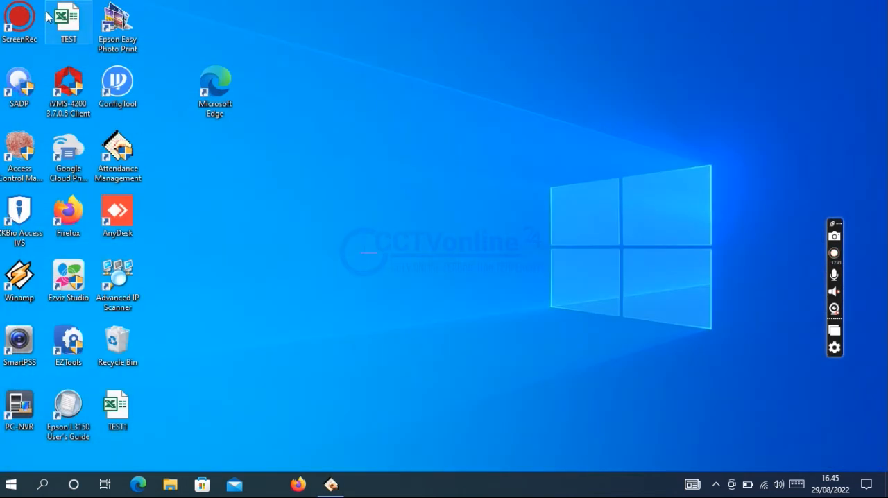
pyautogui.doubleClick(118, 406)
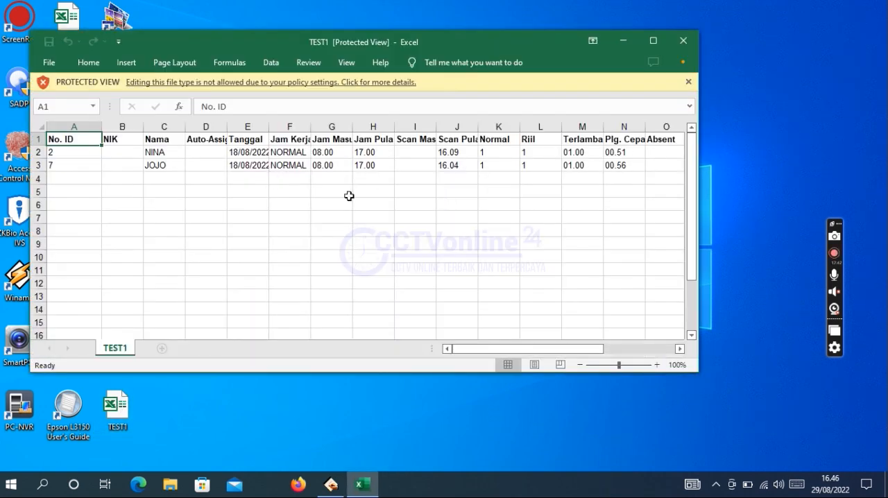
pyautogui.click(462, 151)
pyautogui.click(459, 164)
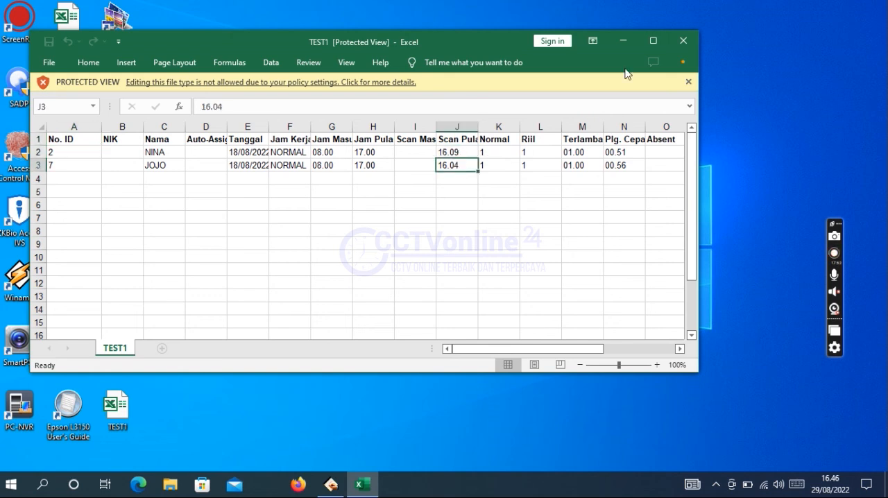
pyautogui.click(686, 40)
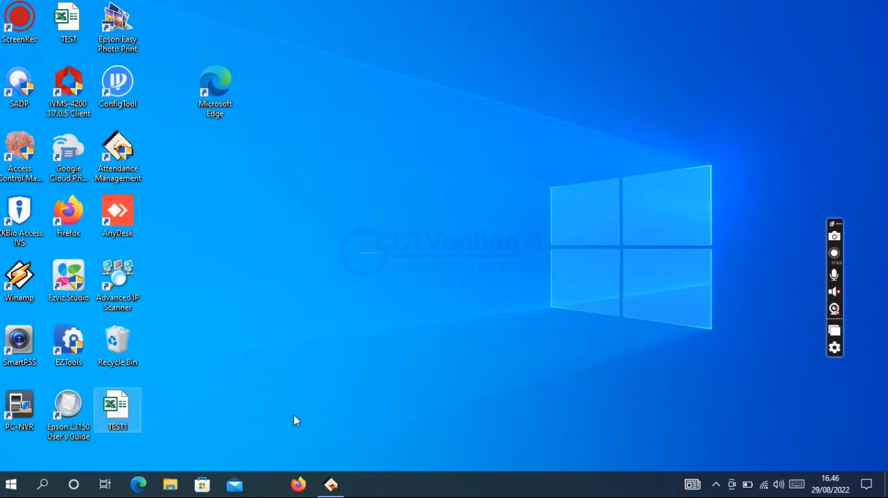
# Step: Switch back to Manajemen Absensi, calculate the 18/08/2022 report for the preselected employee, and preview and close the Data Transaksi Karyawan report
pyautogui.click(331, 481)
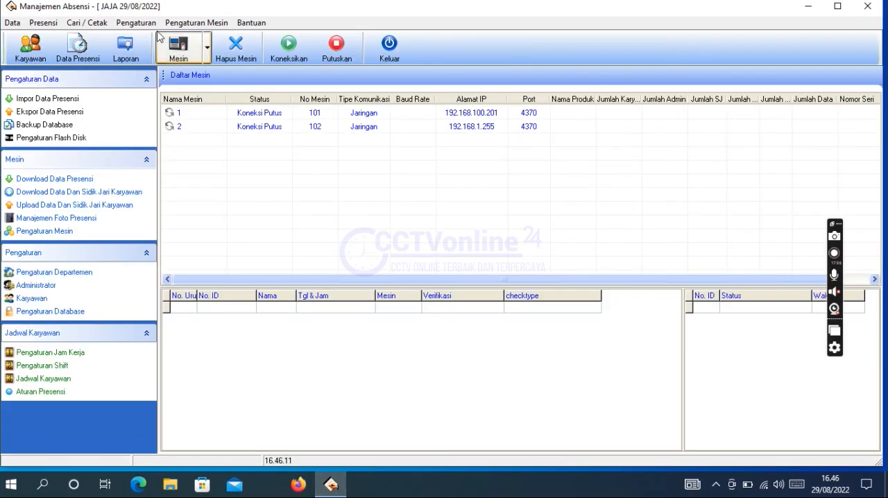
pyautogui.click(138, 52)
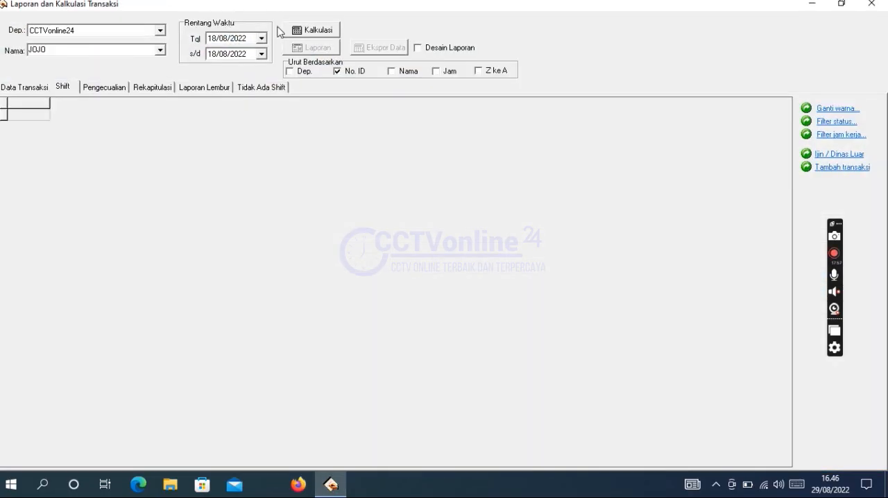
pyautogui.click(309, 32)
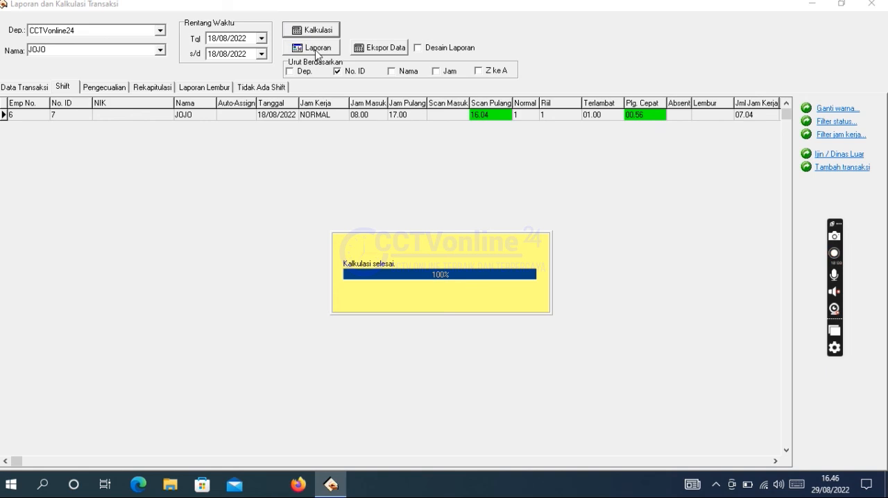
pyautogui.click(317, 51)
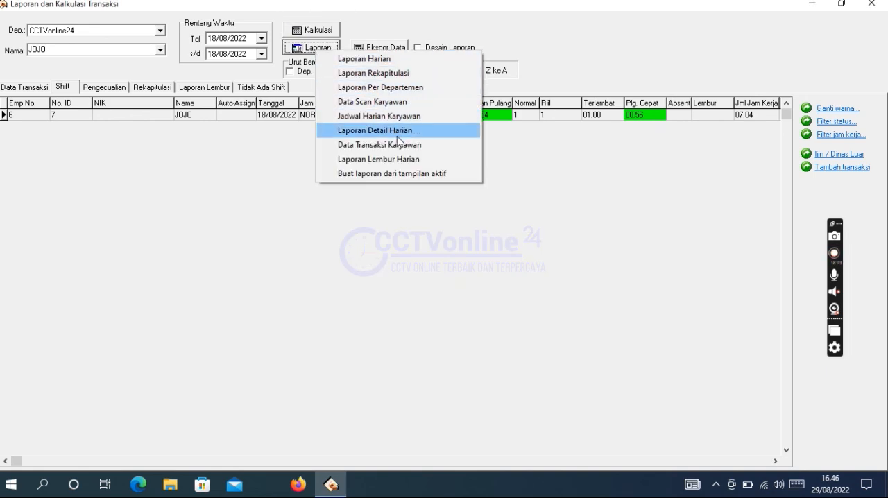
pyautogui.click(420, 147)
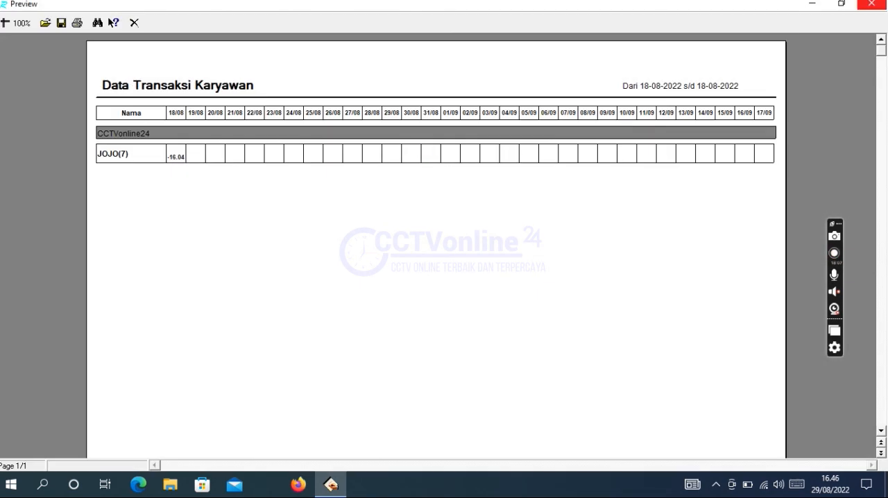
pyautogui.click(873, 4)
# Step: Preview the Laporan Detail Harian report for the same employee, close it and leave the attendance report
pyautogui.click(315, 48)
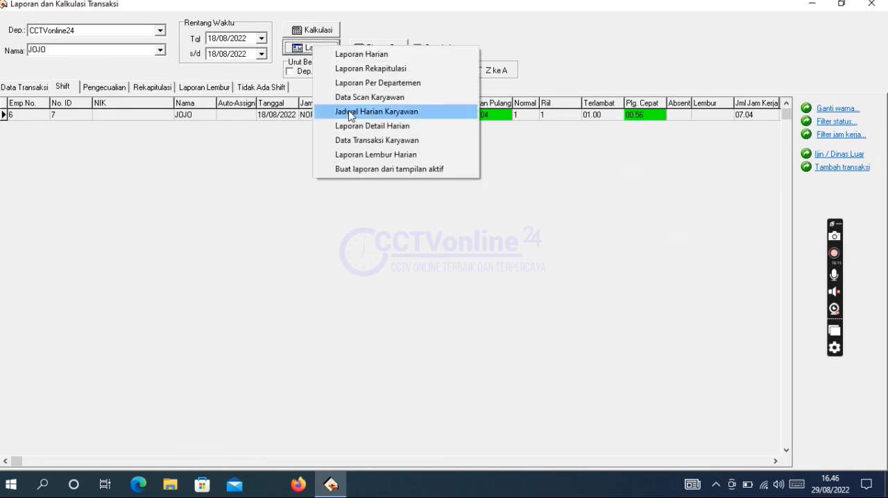
pyautogui.click(351, 128)
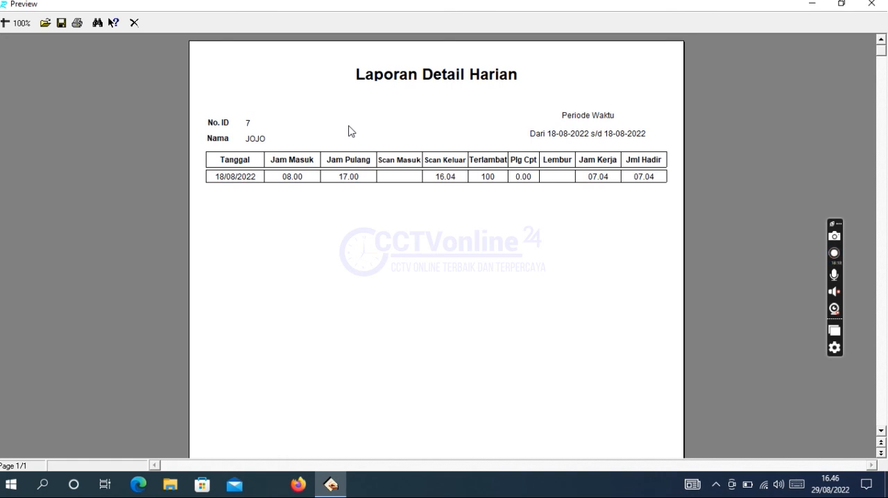
pyautogui.click(871, 4)
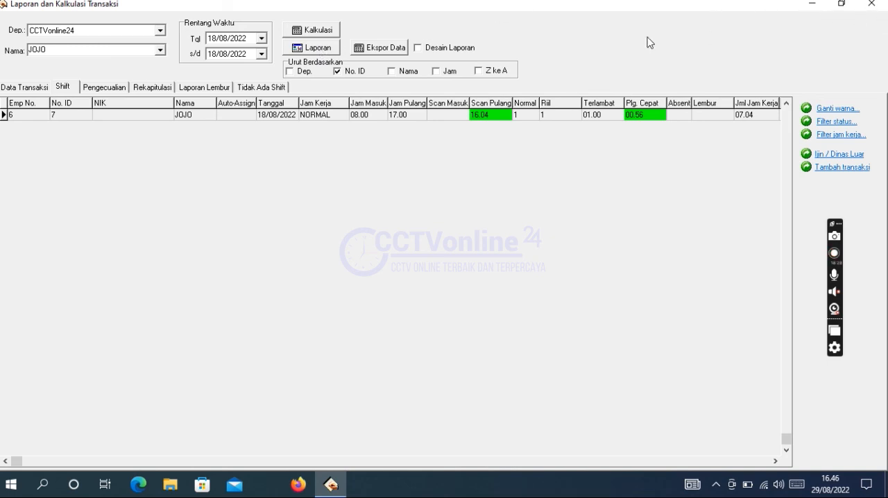
pyautogui.click(872, 6)
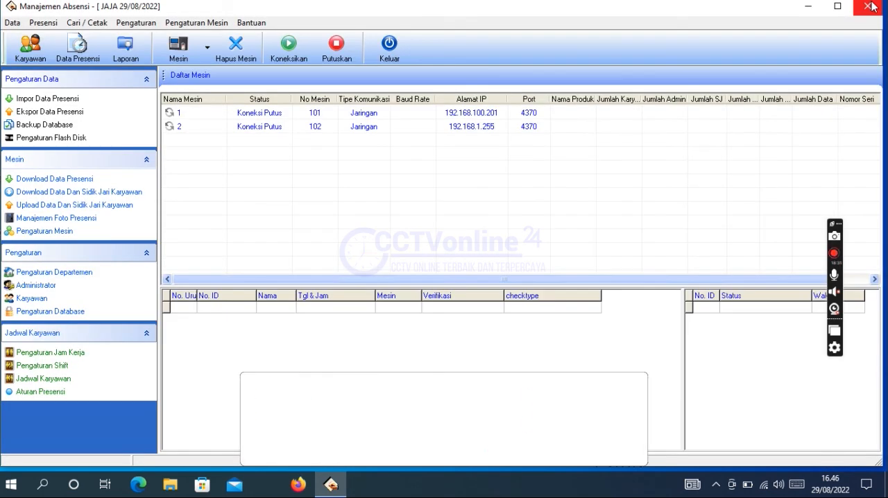